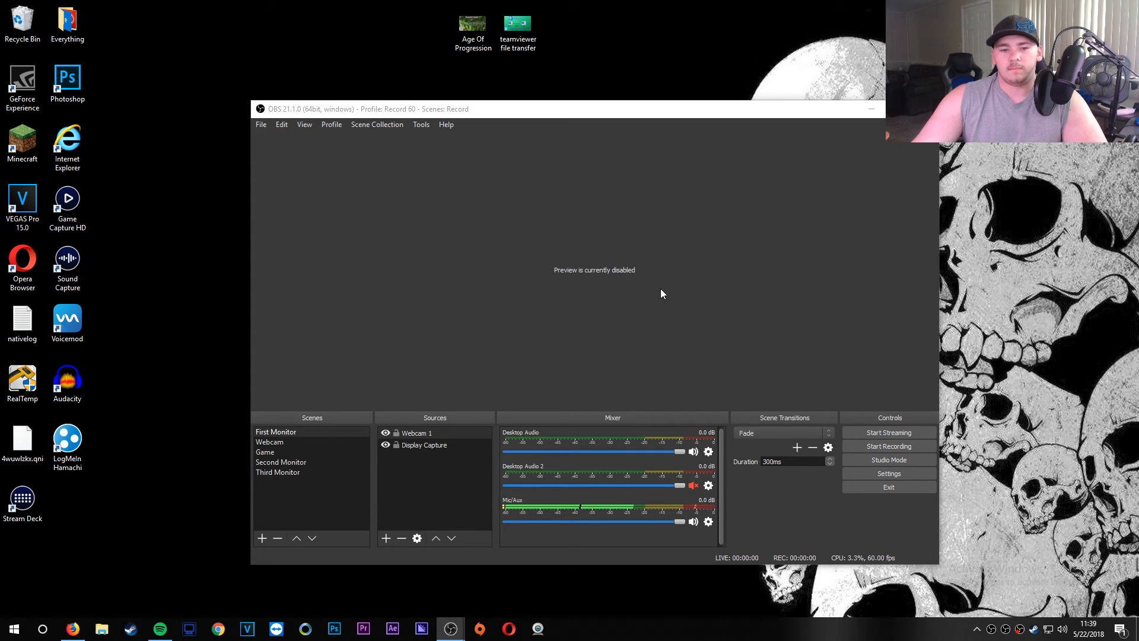
# Choose the Record 60 profile for the recording setup.
pyautogui.click(915, 473)
pyautogui.click(870, 114)
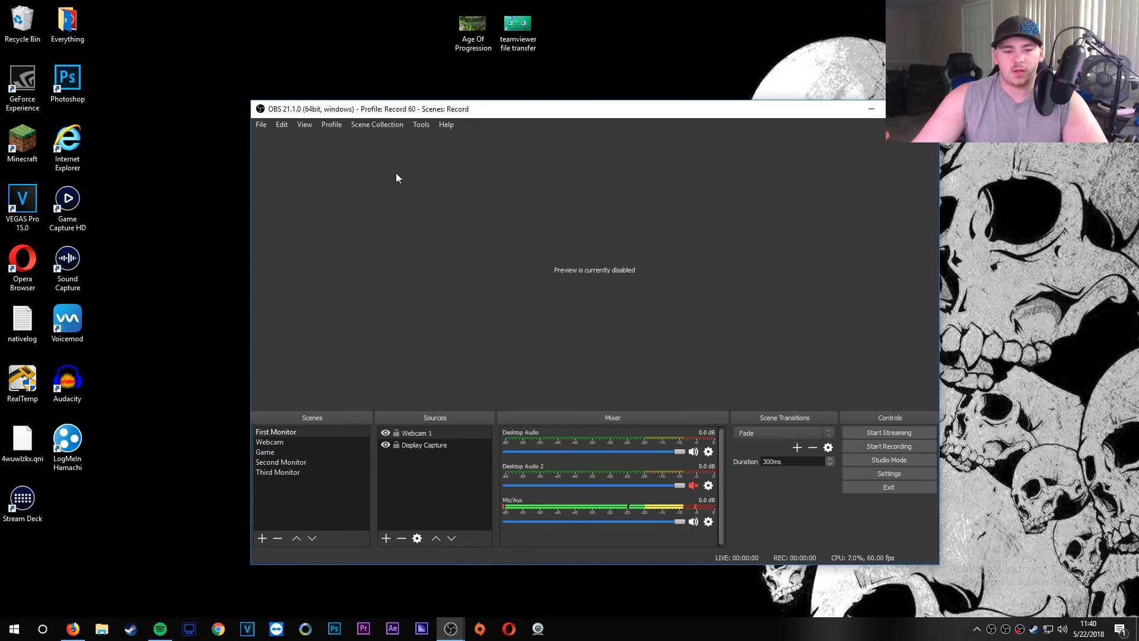
pyautogui.click(367, 121)
pyautogui.moveTo(326, 122)
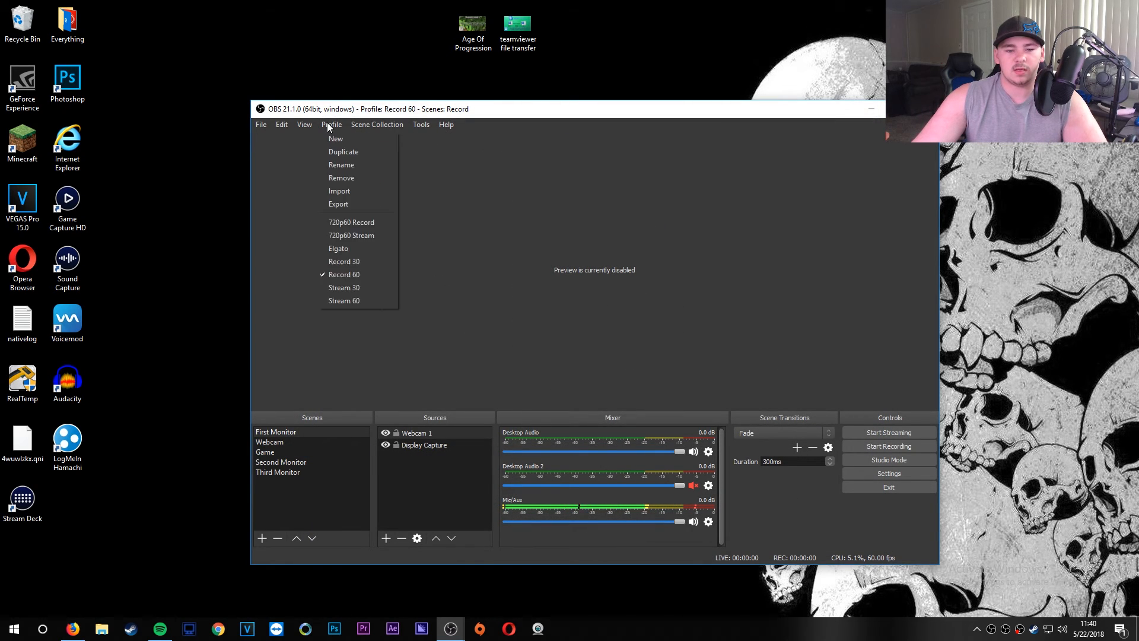
pyautogui.click(355, 274)
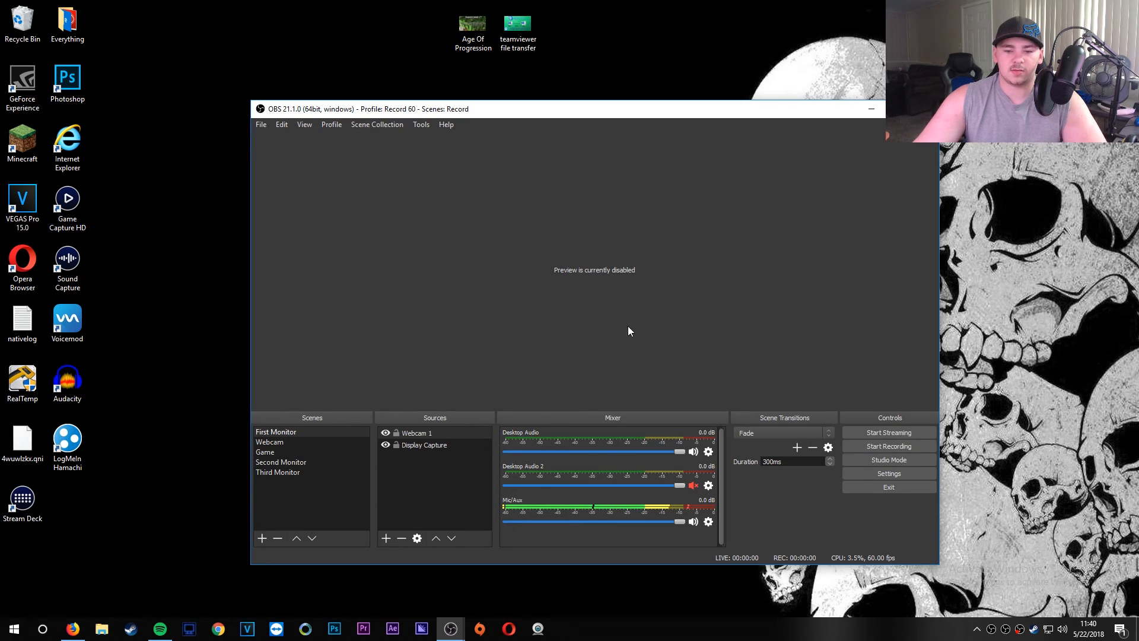
# View the sources of the Webcam scene, switch to the Game scene, and close the Voicemeeter window.
pyautogui.click(307, 444)
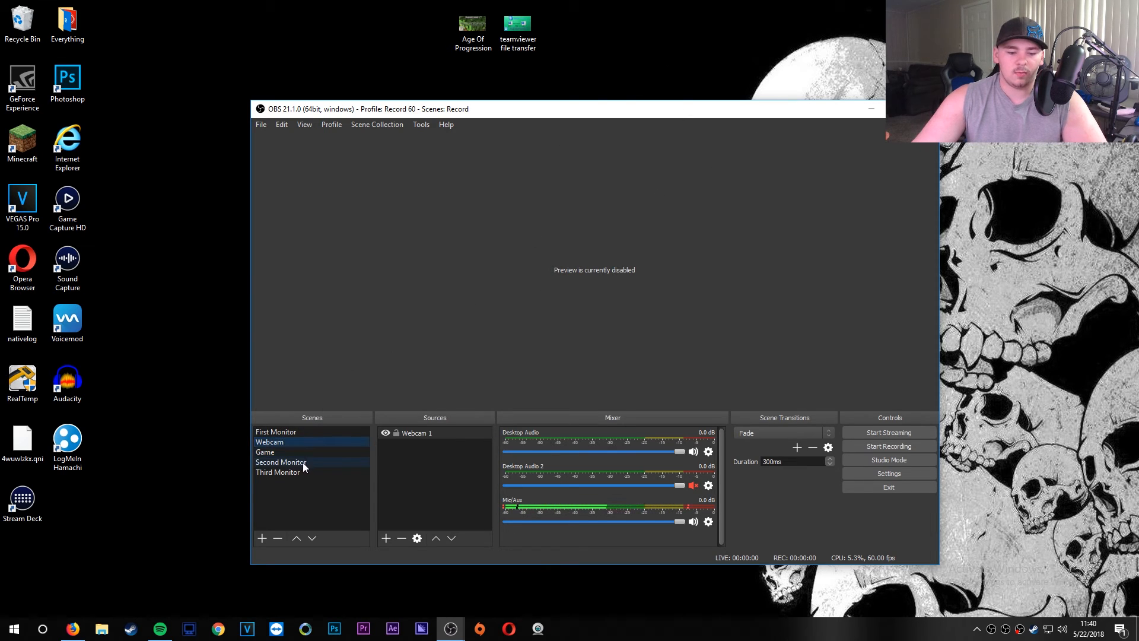
pyautogui.click(301, 453)
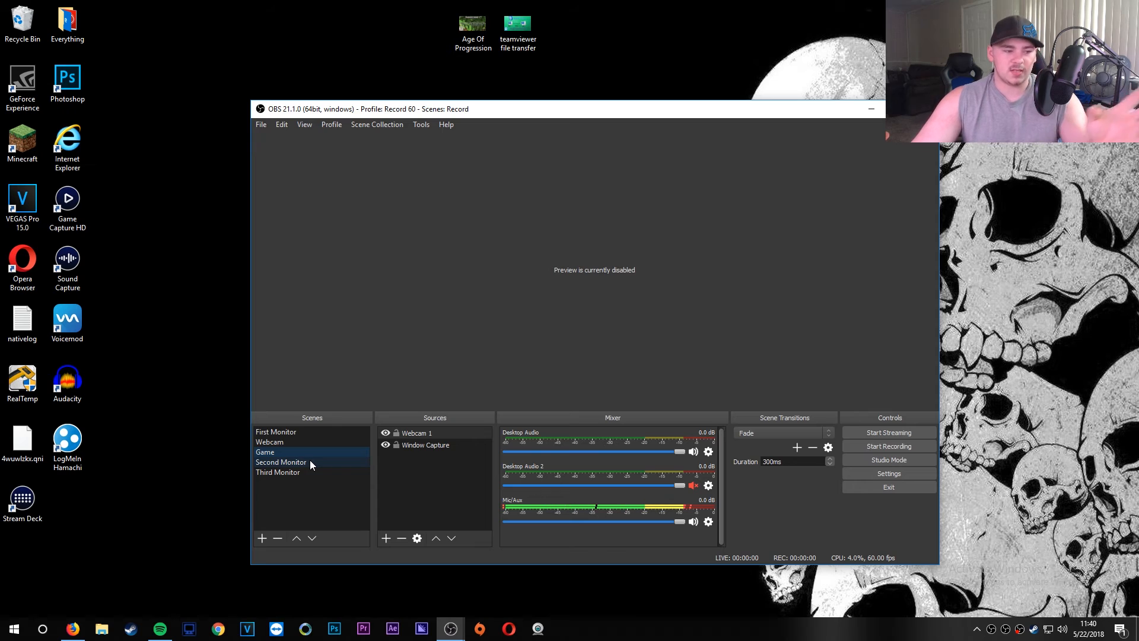
pyautogui.click(591, 470)
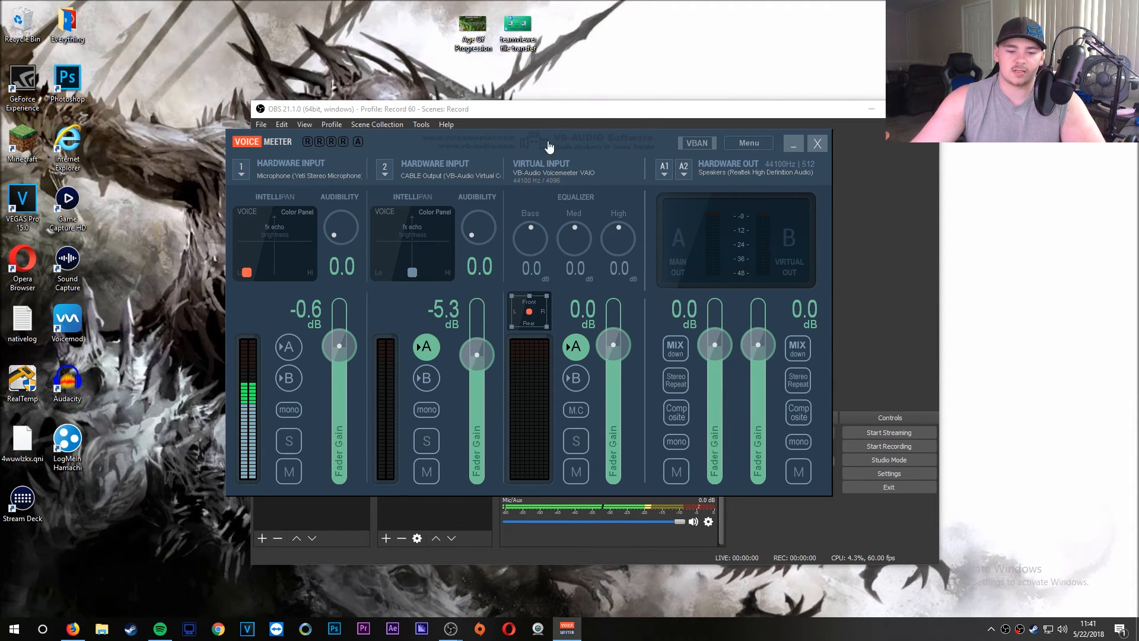
pyautogui.click(818, 143)
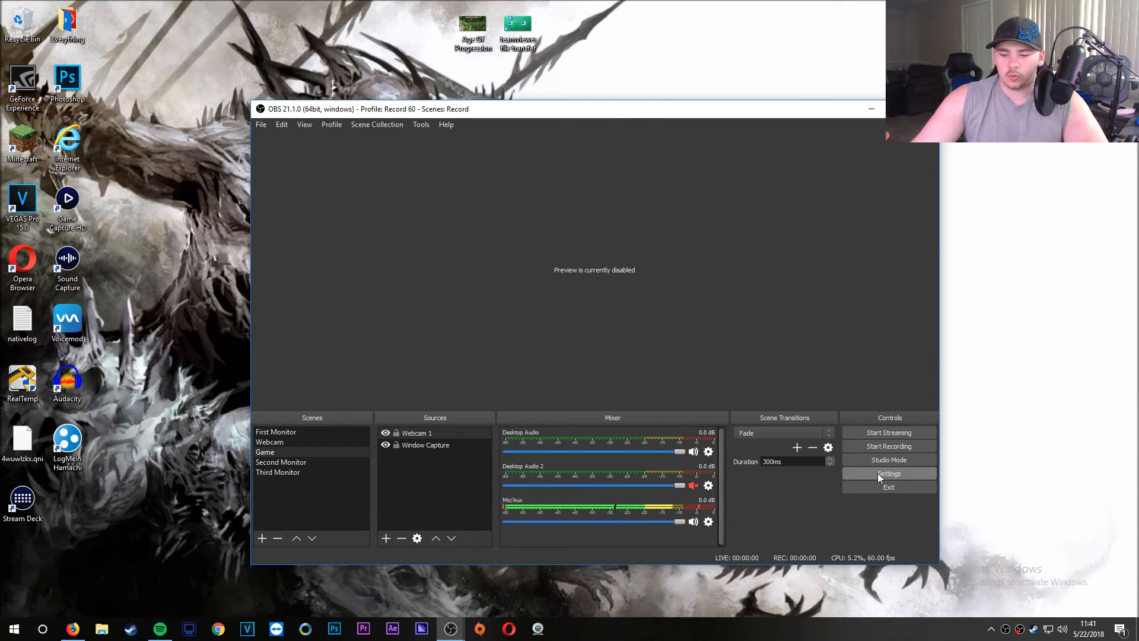
# Examine the audio filters applied to the Mic/Aux source.
pyautogui.click(708, 522)
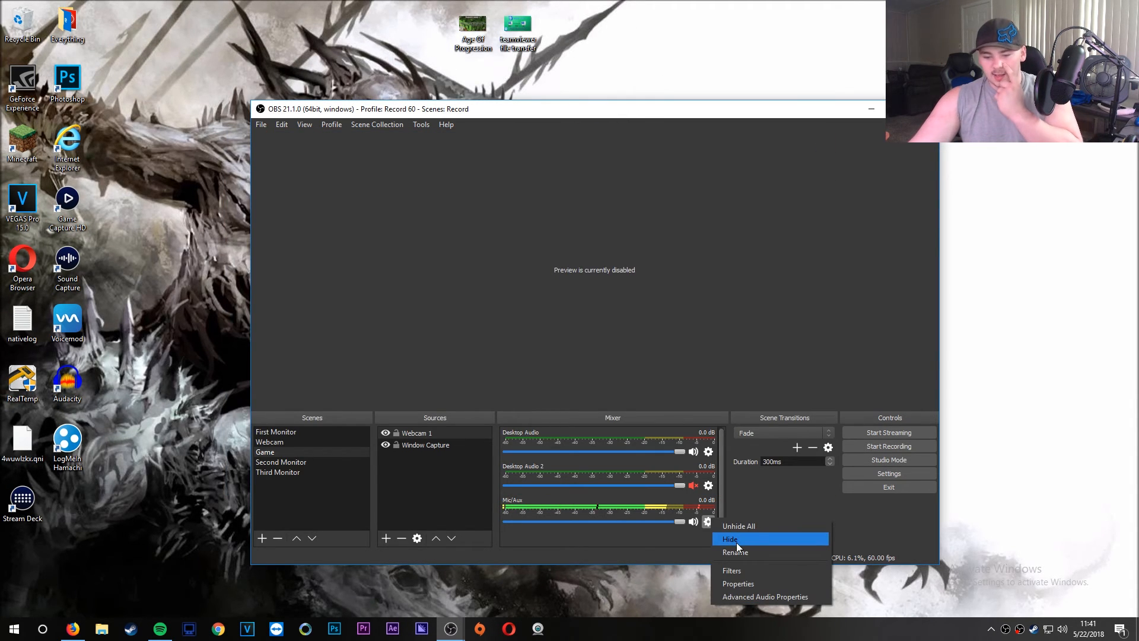
pyautogui.click(744, 573)
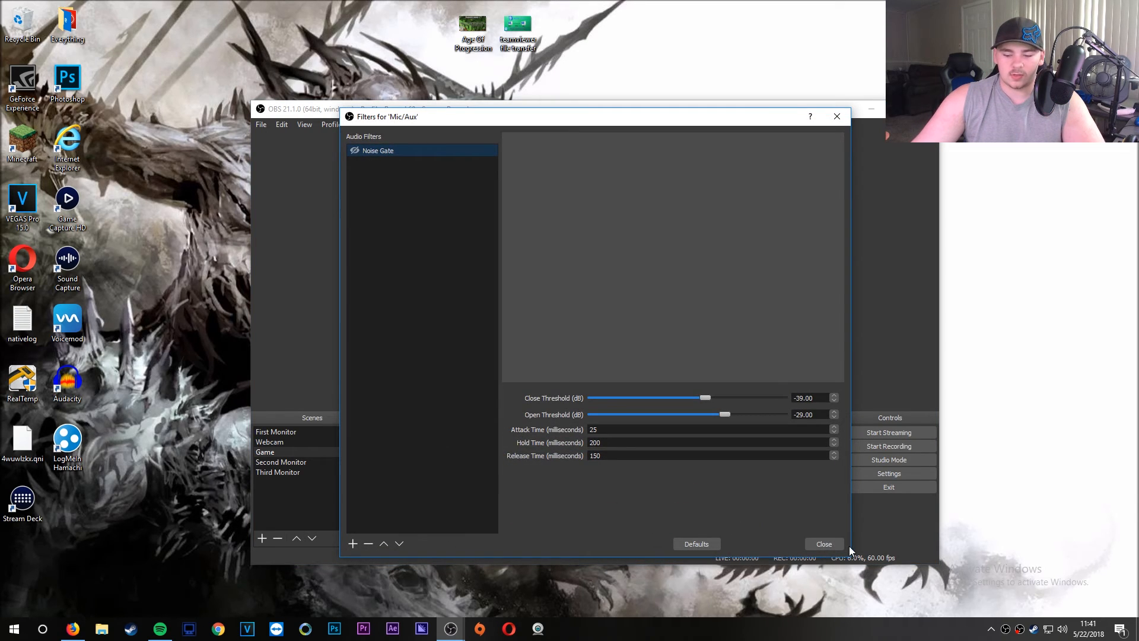
pyautogui.click(824, 543)
# Remove Webcam 1 from audio tracks 1 through 6 in the advanced audio properties.
pyautogui.click(708, 521)
pyautogui.click(760, 600)
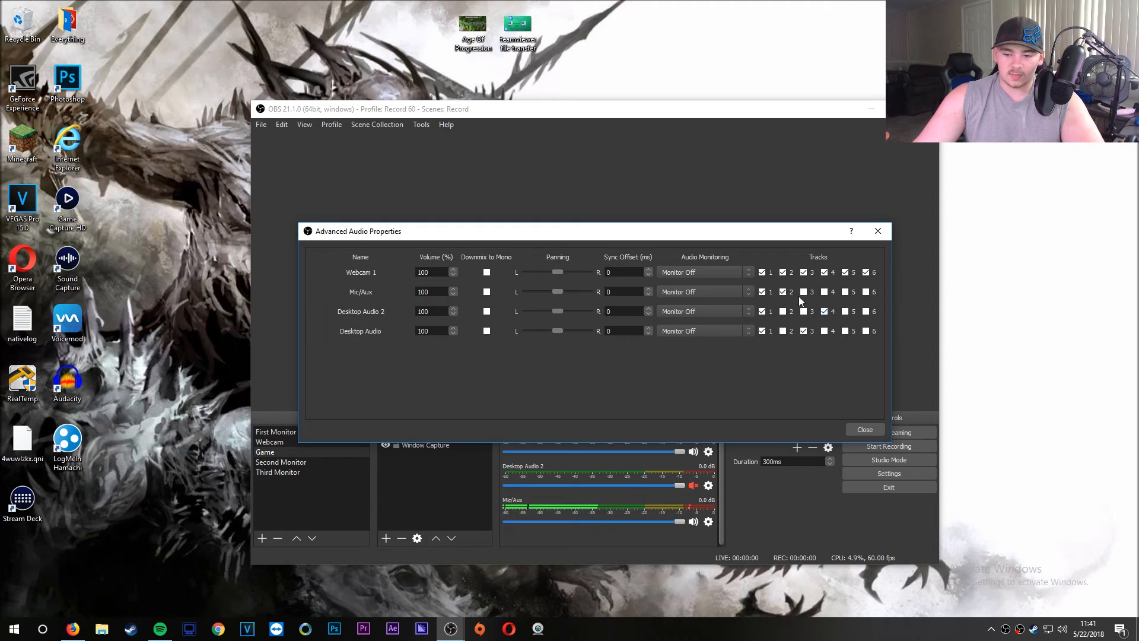
pyautogui.click(762, 272)
pyautogui.click(782, 272)
pyautogui.click(804, 272)
pyautogui.click(824, 271)
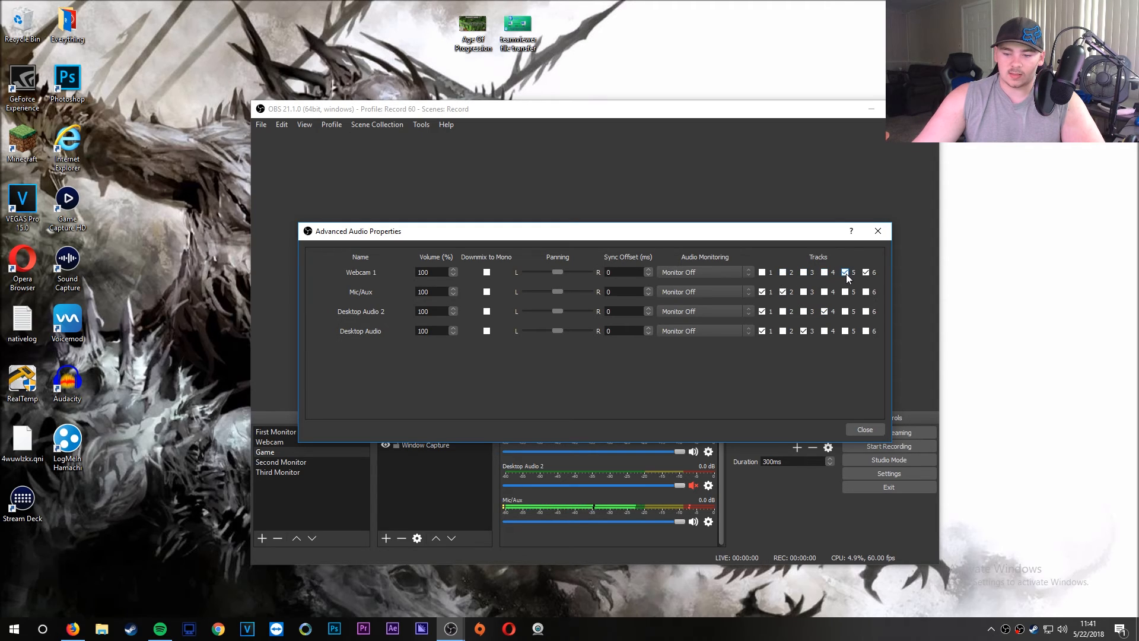
pyautogui.click(846, 272)
pyautogui.click(866, 272)
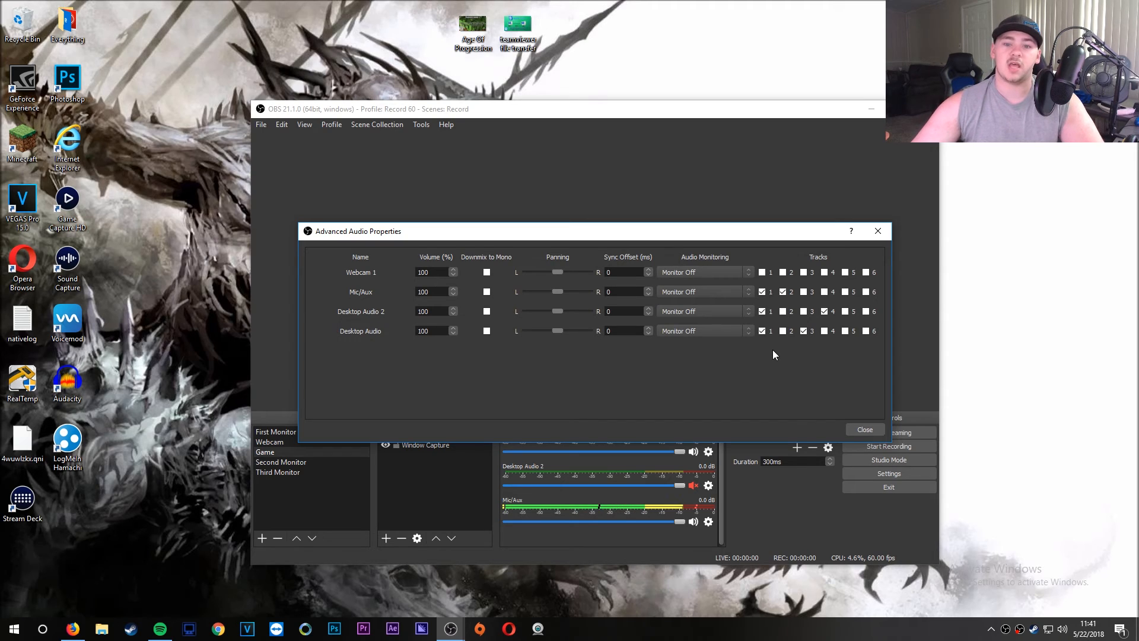
pyautogui.click(863, 429)
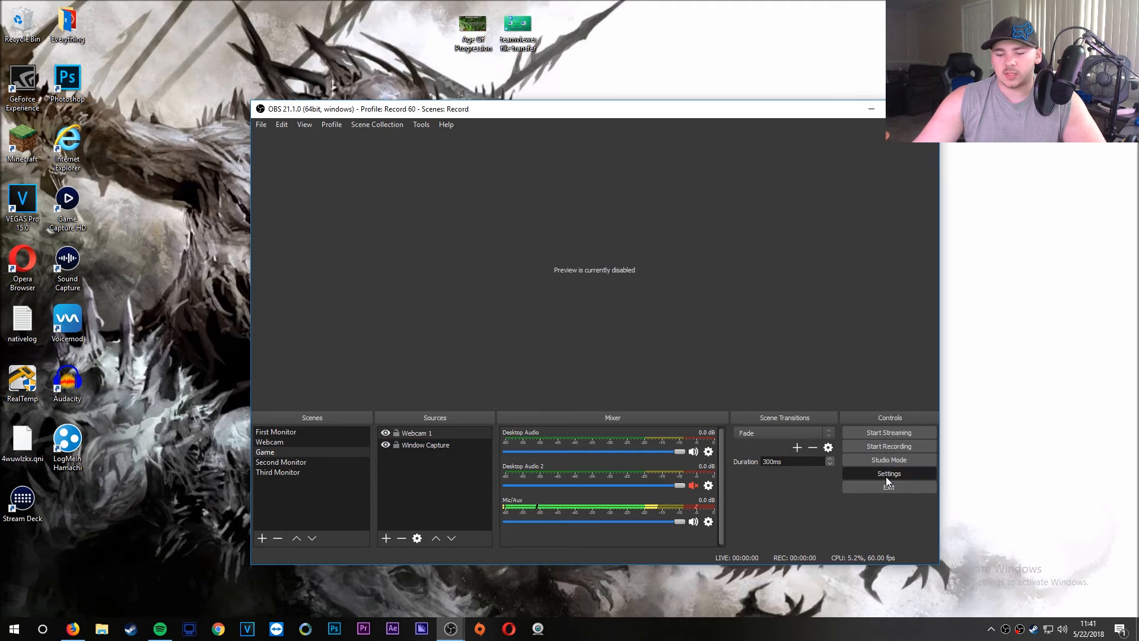
# Select NVENC H.264 as the recording encoder in the output settings and check the available rate control options.
pyautogui.click(887, 474)
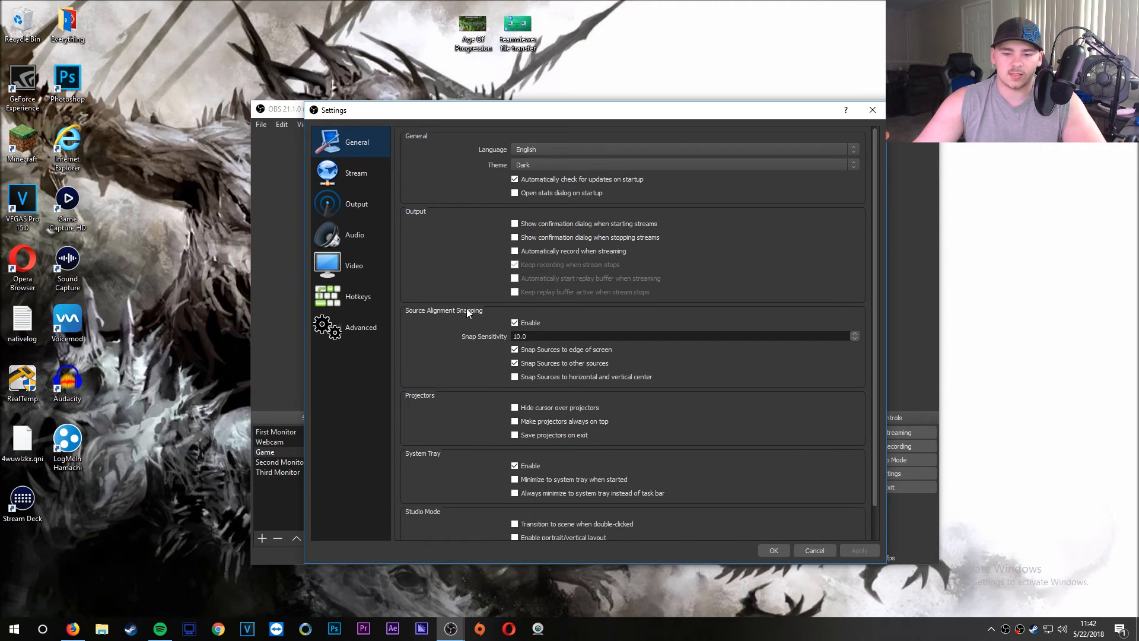
pyautogui.click(356, 202)
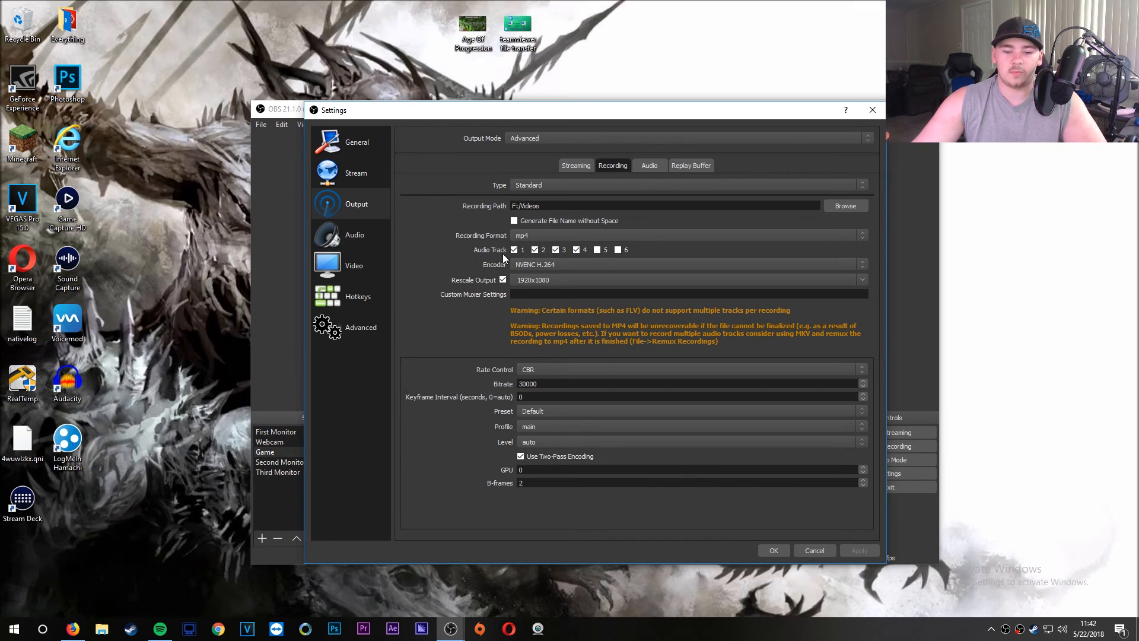
pyautogui.click(565, 264)
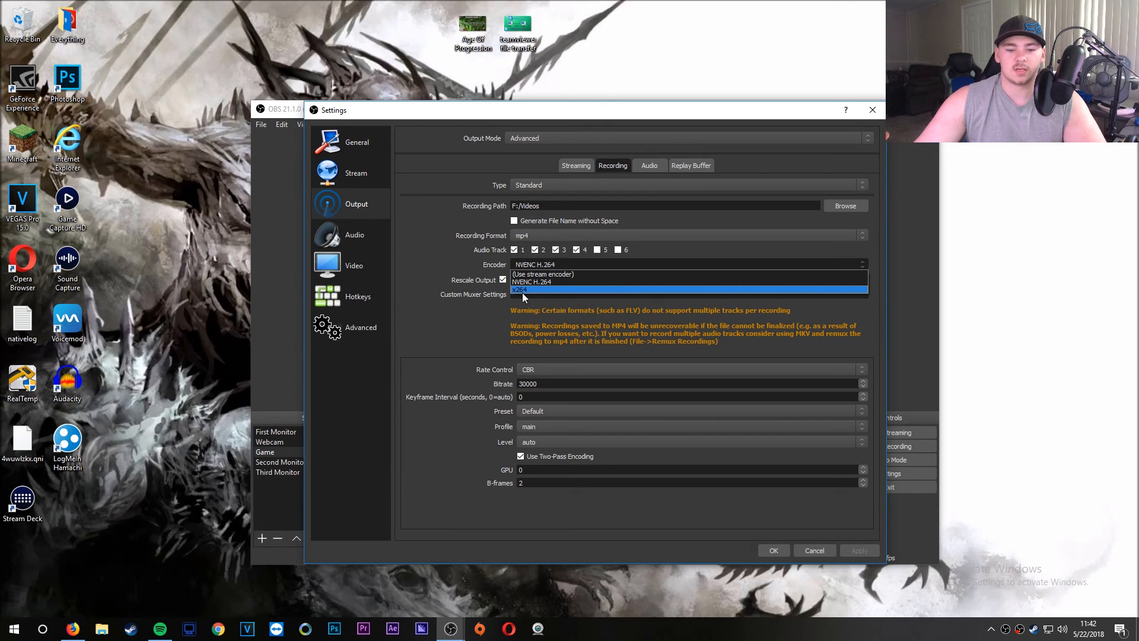
pyautogui.click(588, 281)
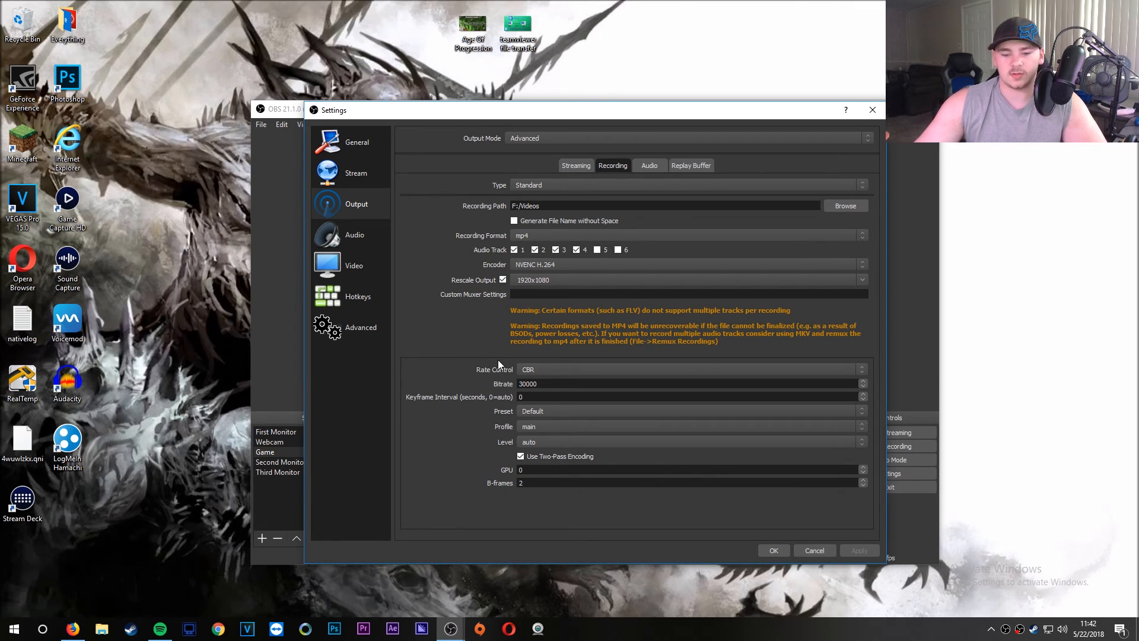
pyautogui.click(547, 369)
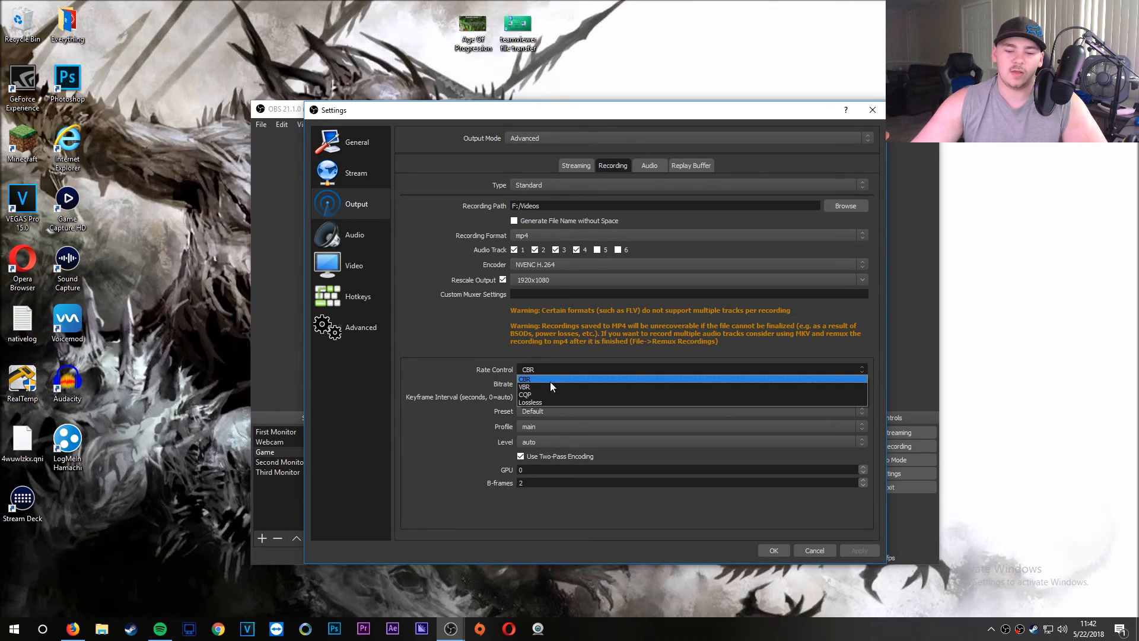
pyautogui.click(543, 363)
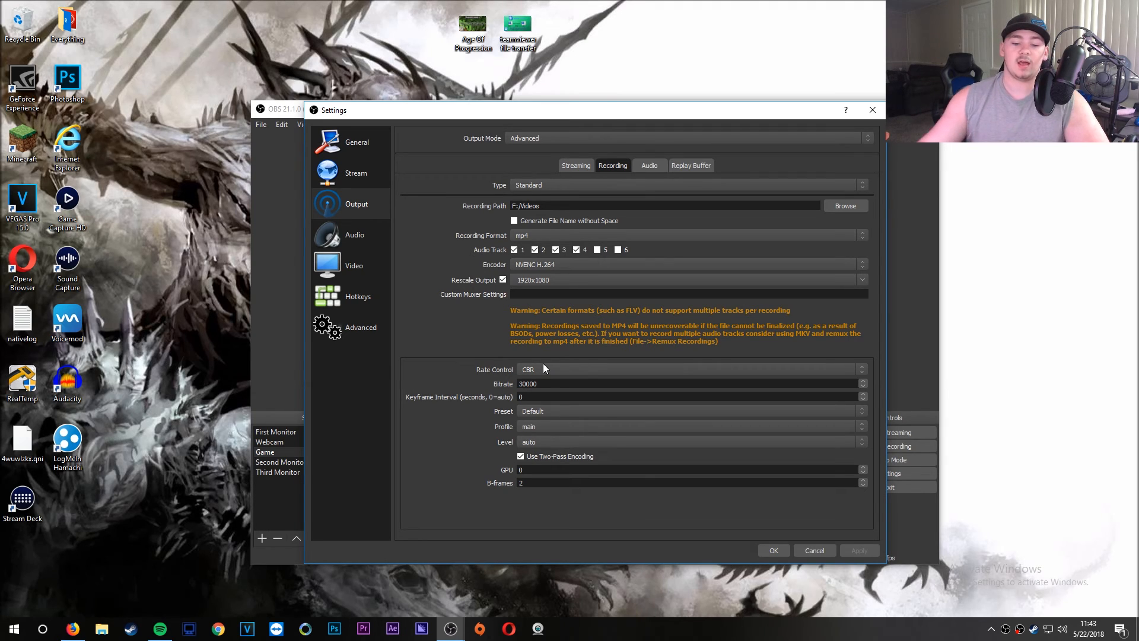
# Set the recording encoder's preset to High Quality and its profile to main.
pyautogui.click(552, 413)
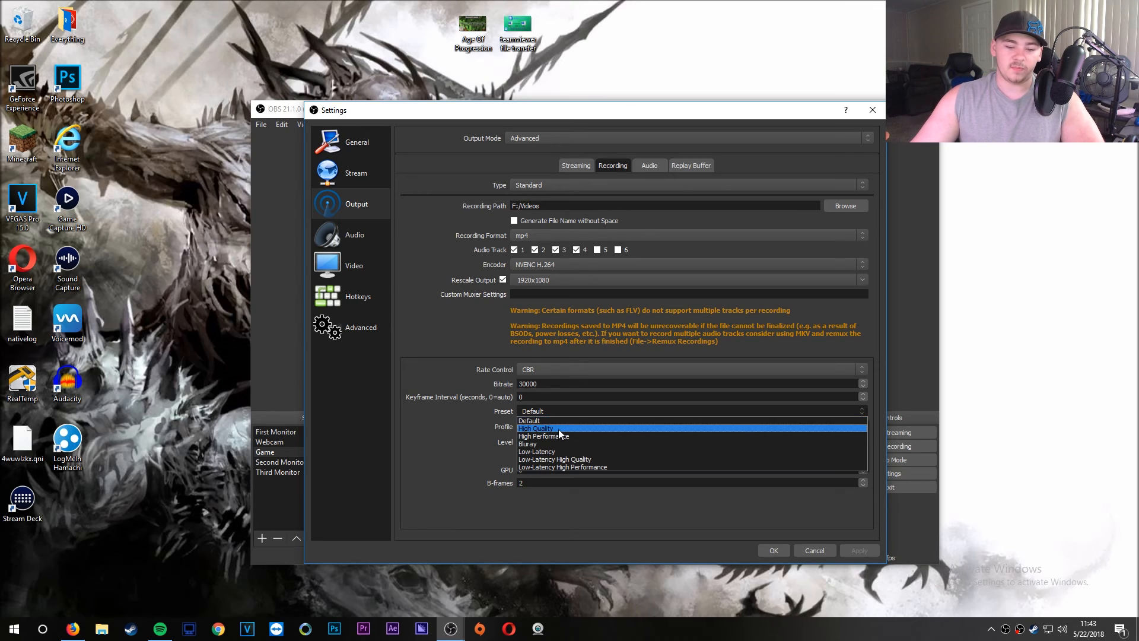
pyautogui.click(558, 428)
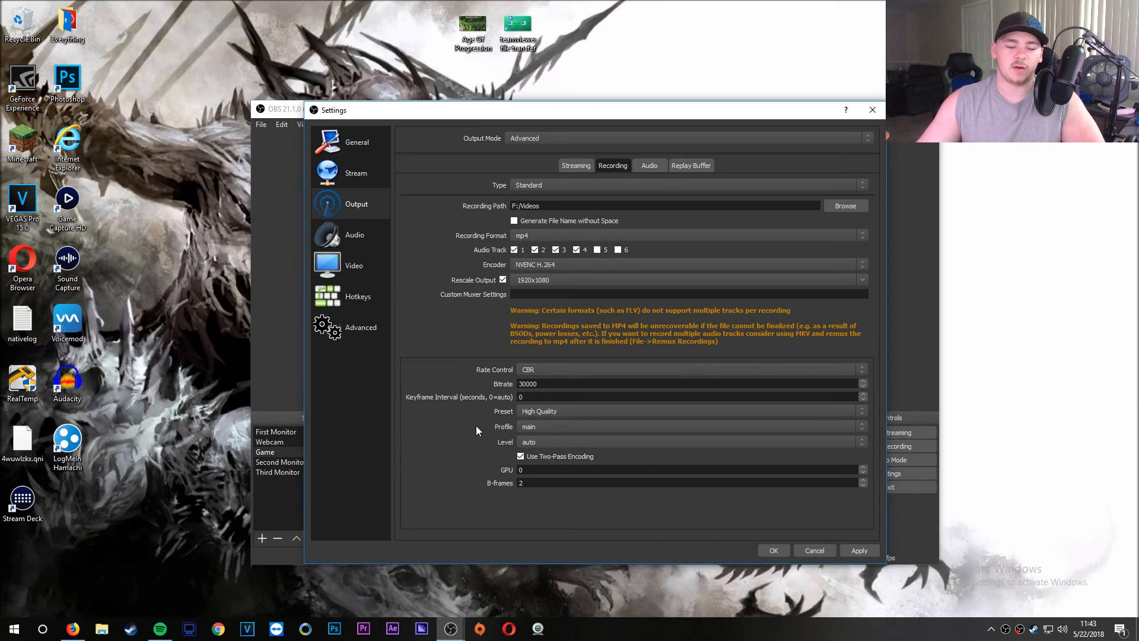
pyautogui.click(525, 429)
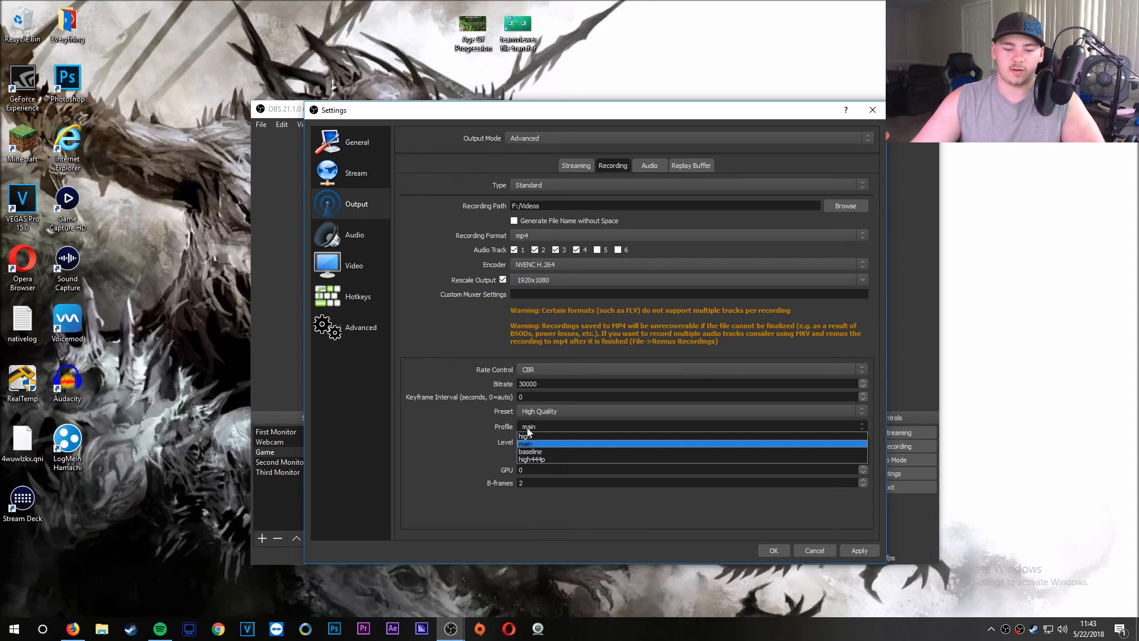
pyautogui.click(533, 440)
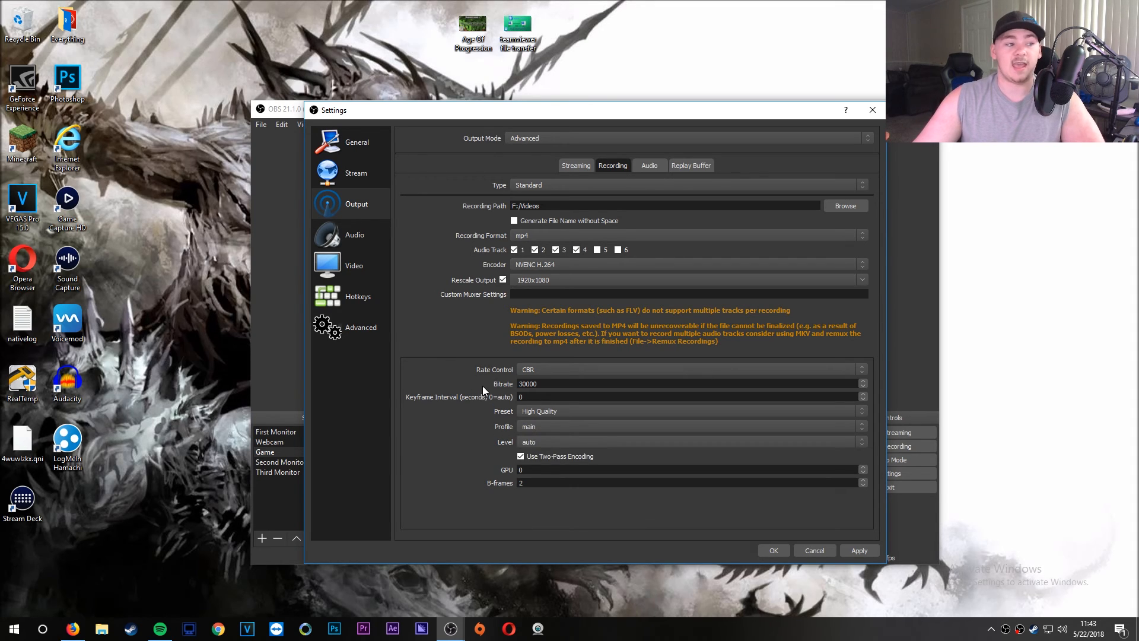
# Select Lanczos (Sharpened scaling, 32 samples) as the video downscale filter, and review the audio, hotkey and advanced settings.
pyautogui.click(358, 234)
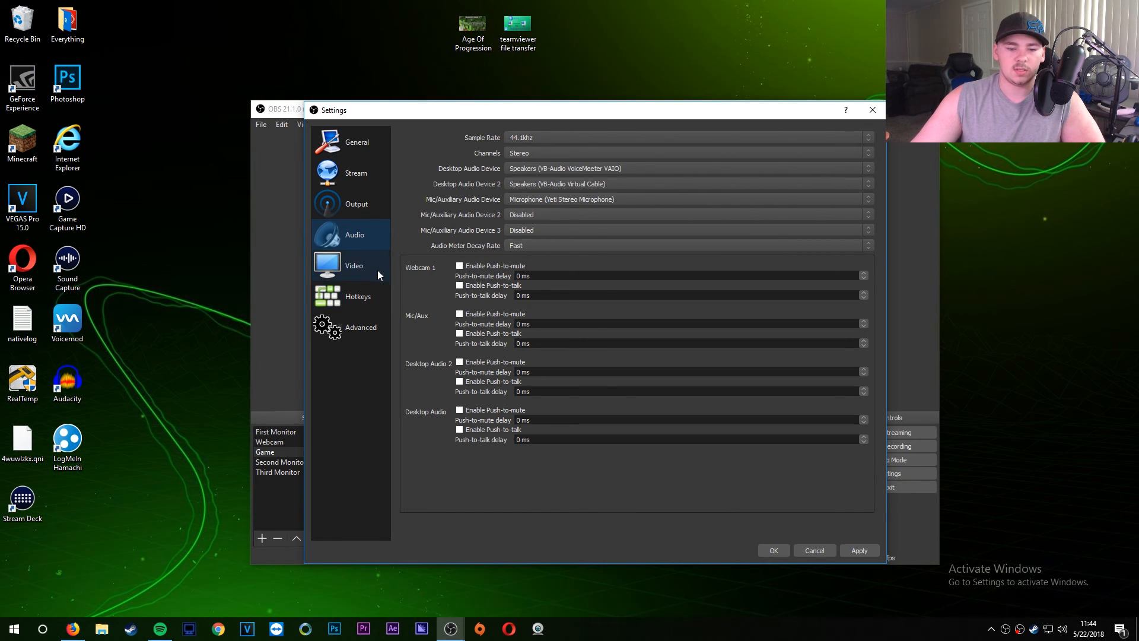
pyautogui.click(377, 273)
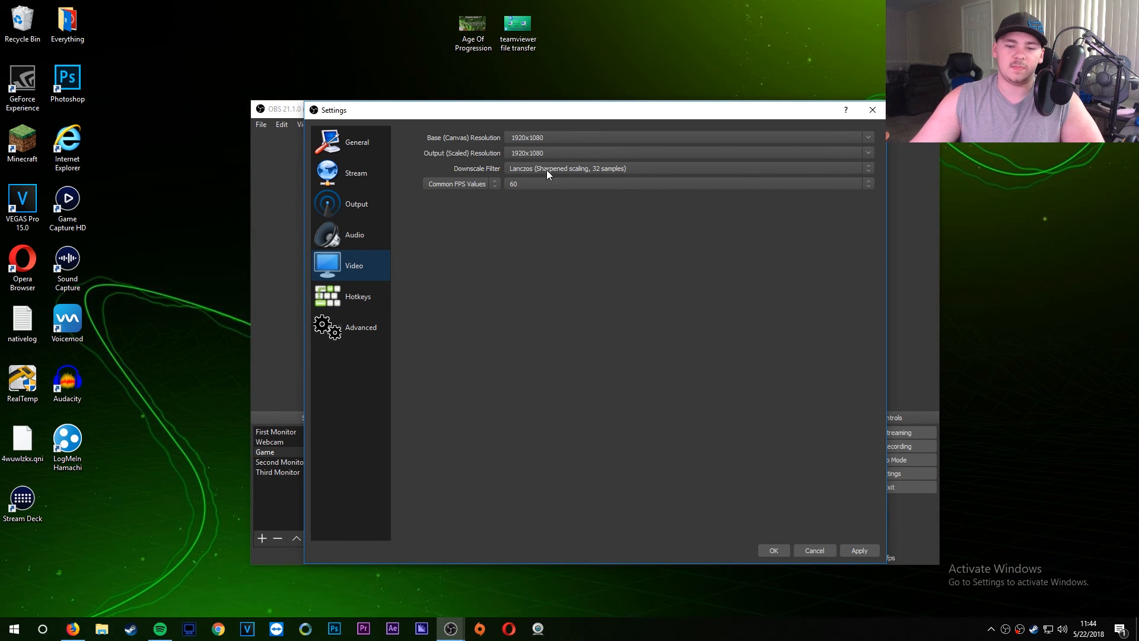
pyautogui.click(870, 168)
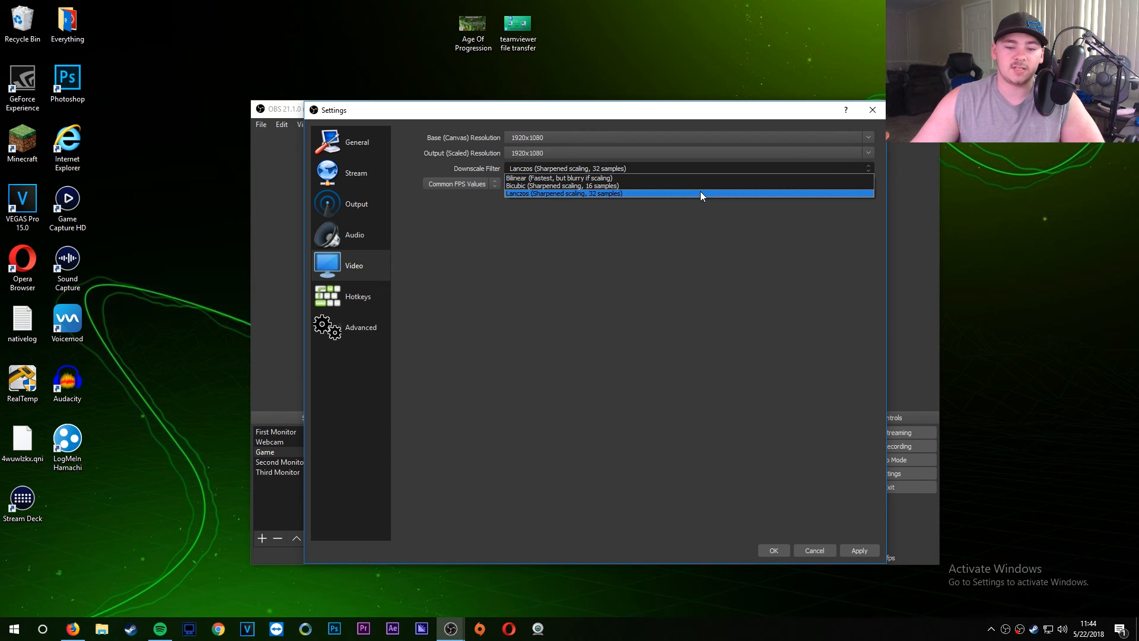
pyautogui.click(682, 194)
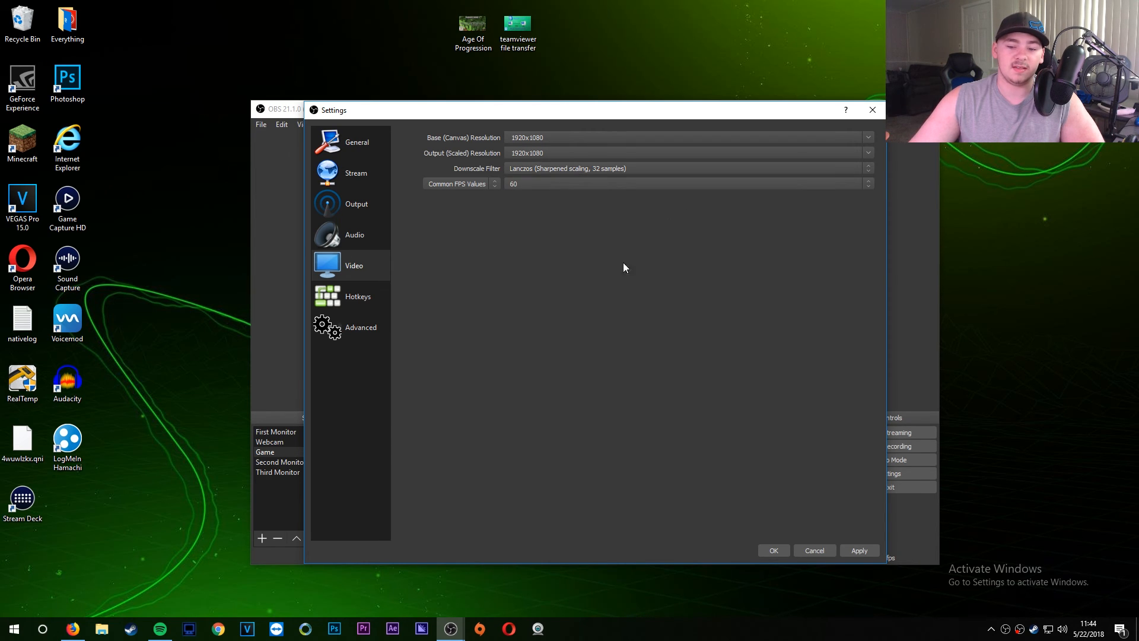
pyautogui.click(382, 296)
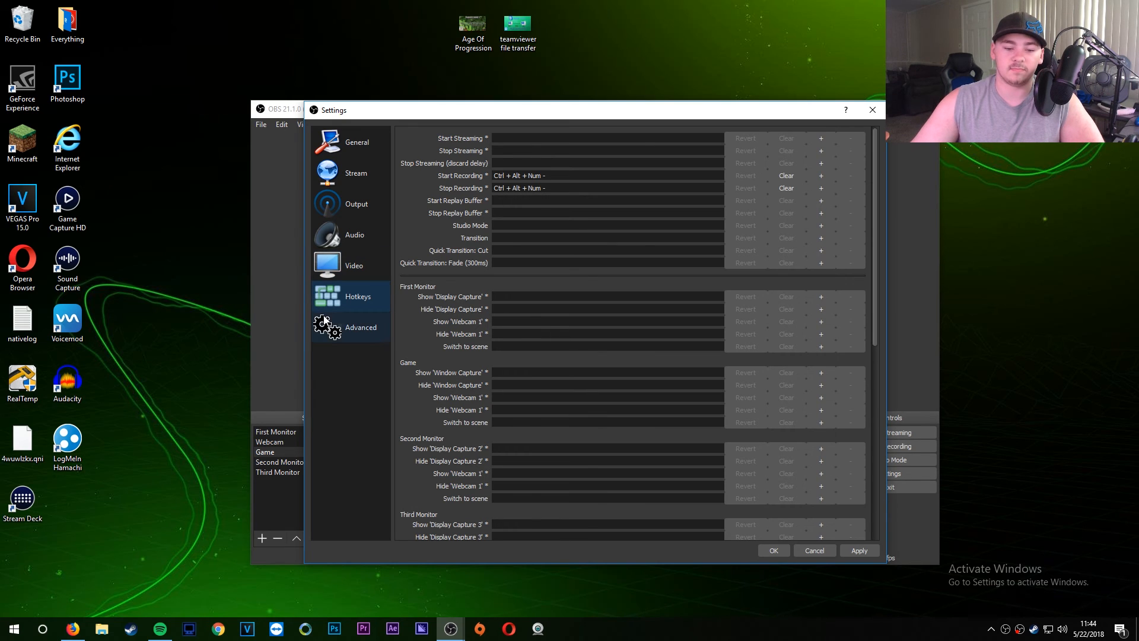
pyautogui.click(361, 332)
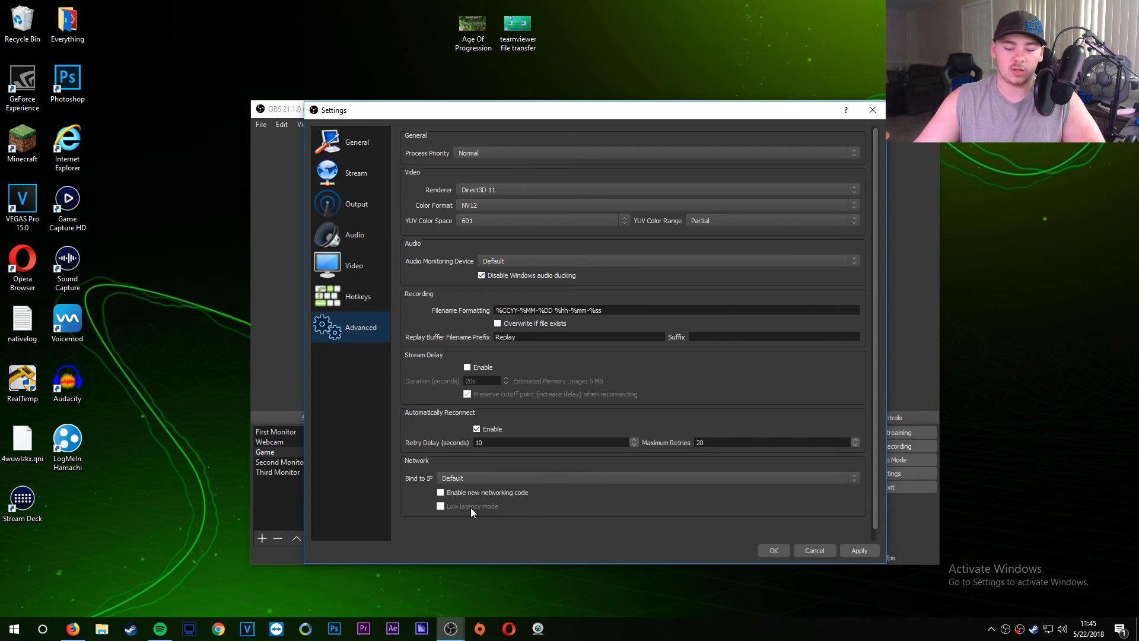
# Set the recording encoder's preset to Low-Latency High Performance and save the settings.
pyautogui.click(332, 205)
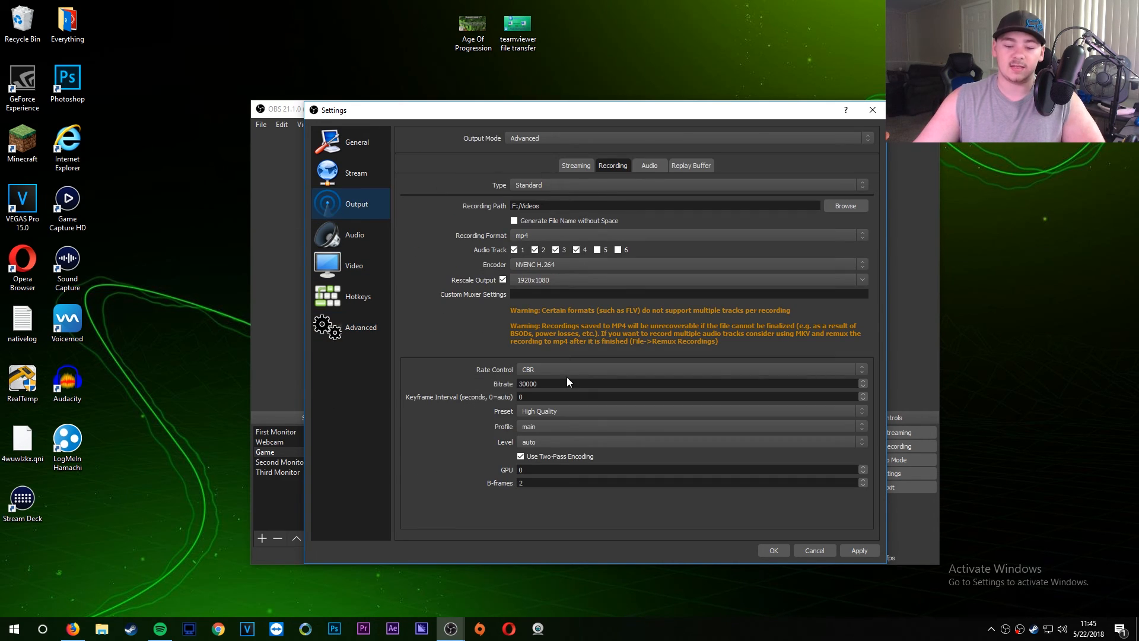
pyautogui.click(535, 413)
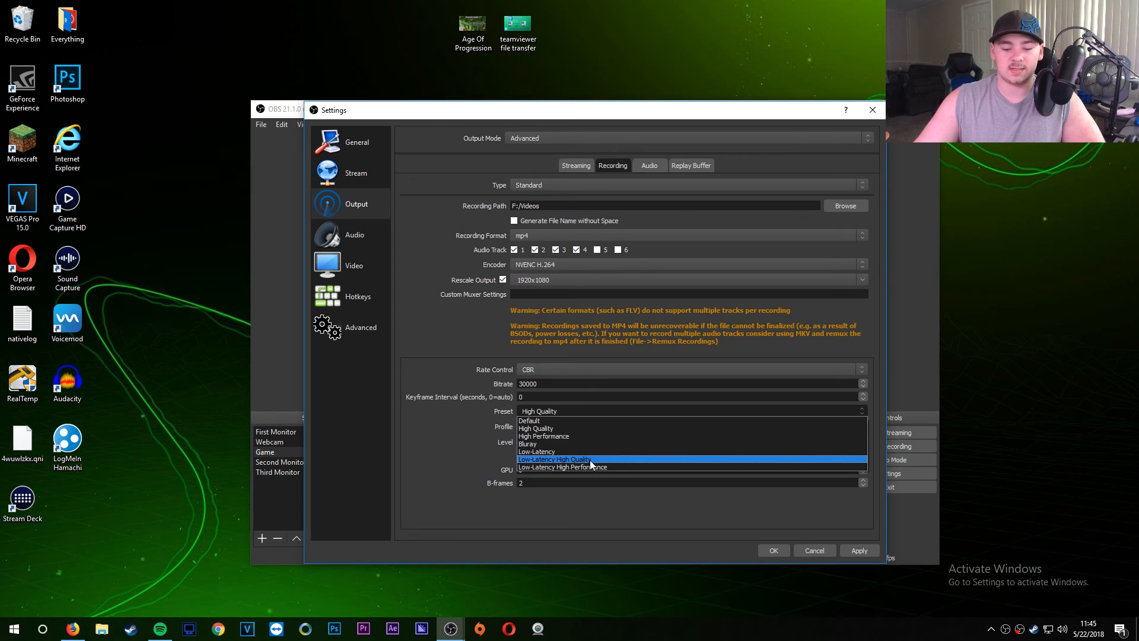
pyautogui.click(595, 467)
pyautogui.click(355, 327)
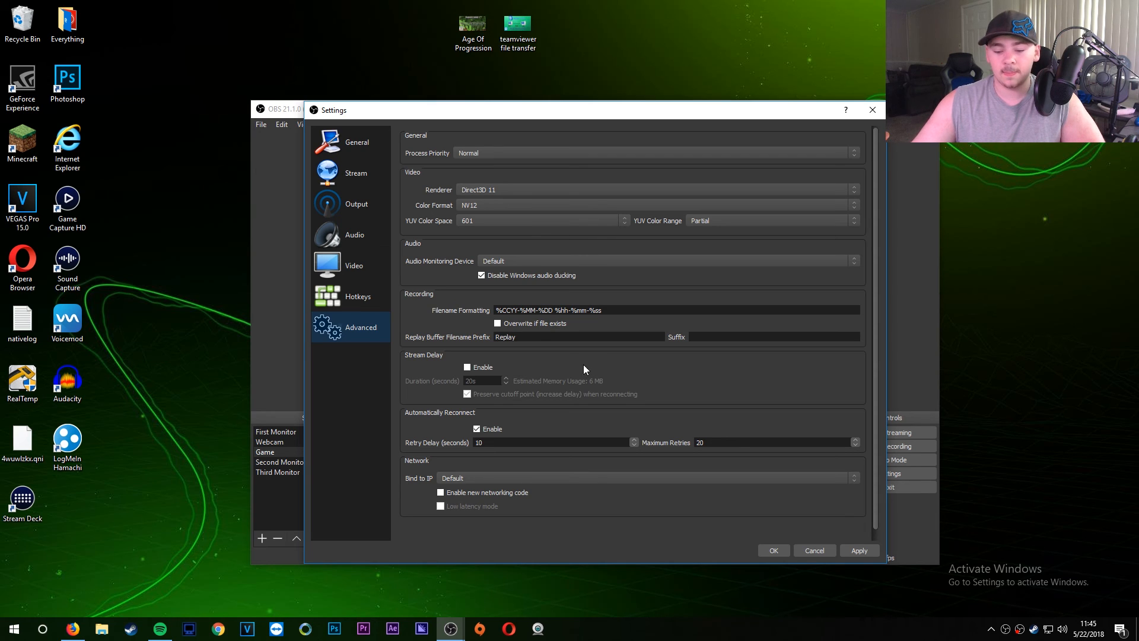
pyautogui.click(775, 551)
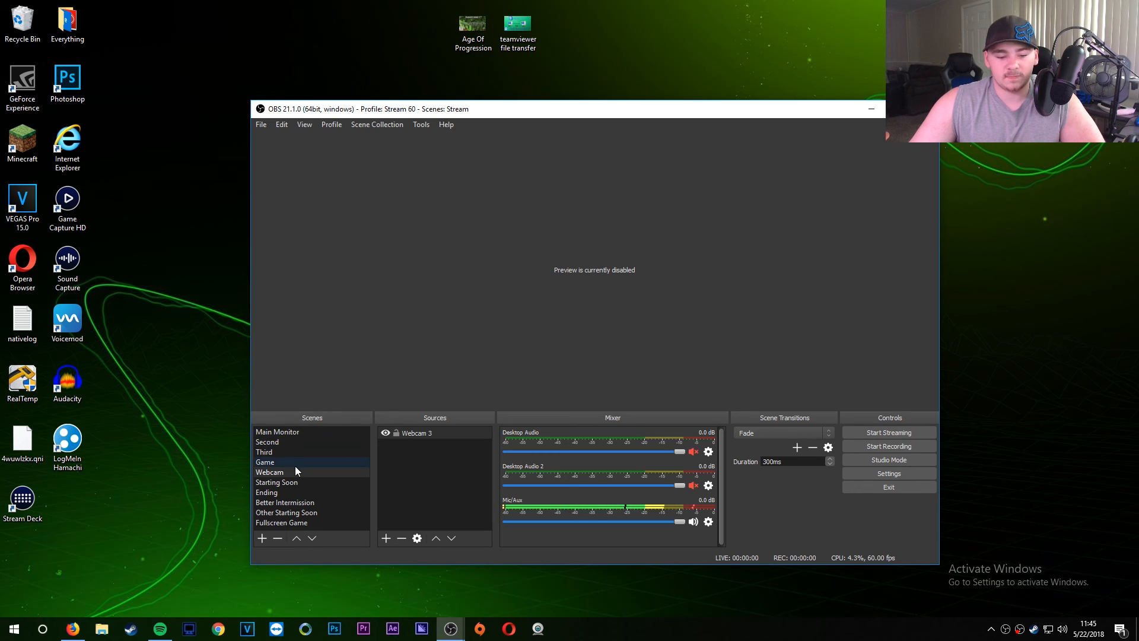
# View the sources of the Webcam and Starting Soon scenes in the Stream collection.
pyautogui.click(317, 472)
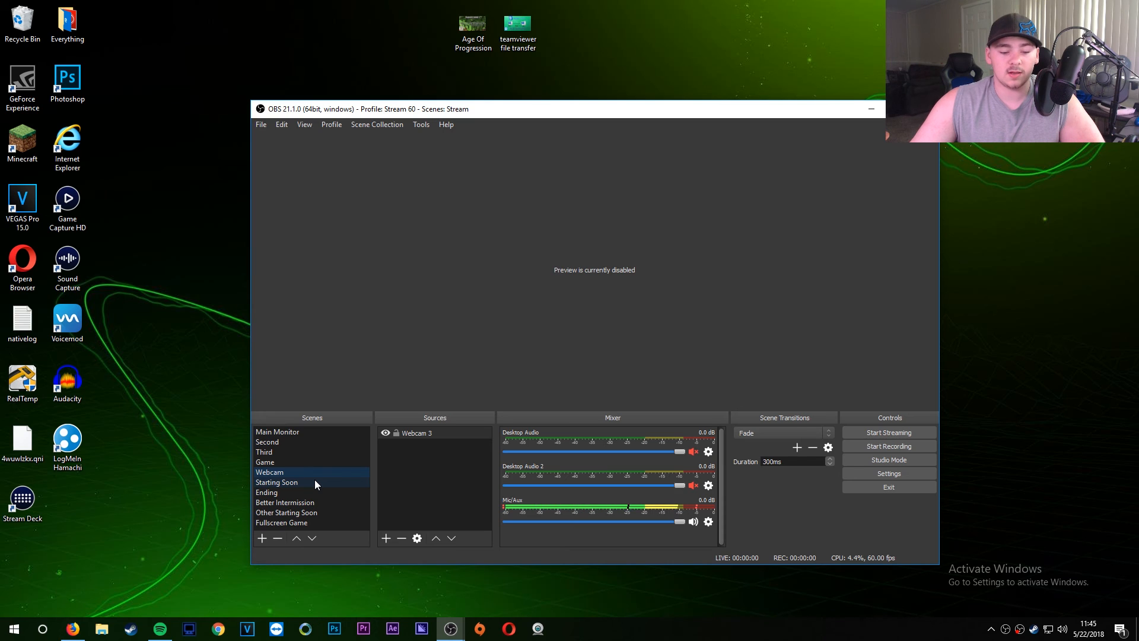
pyautogui.click(315, 483)
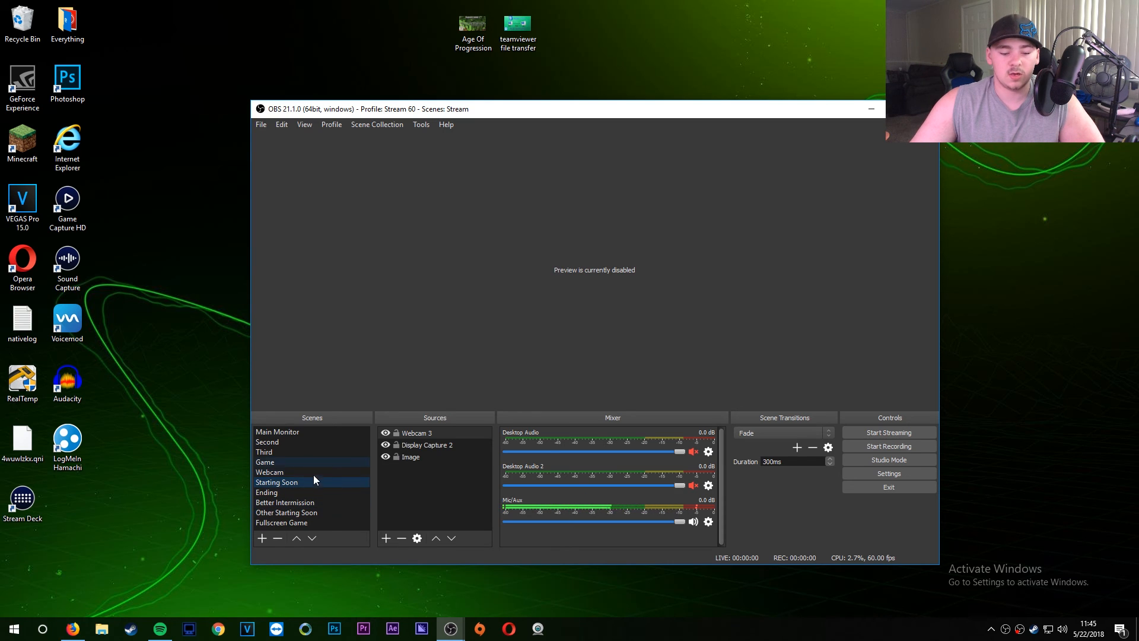
# View the sources of the Other Starting Soon, Ending, Better Intermission, Fullscreen Game, Main Monitor and Webcam scenes.
pyautogui.click(324, 510)
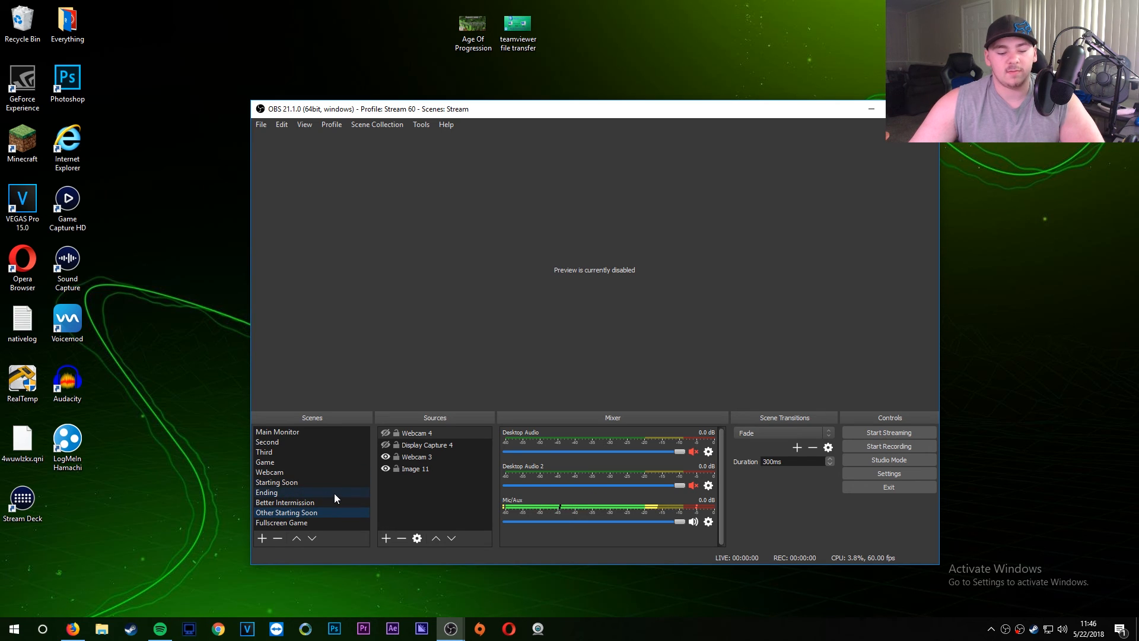
pyautogui.click(333, 493)
pyautogui.click(329, 500)
pyautogui.click(309, 523)
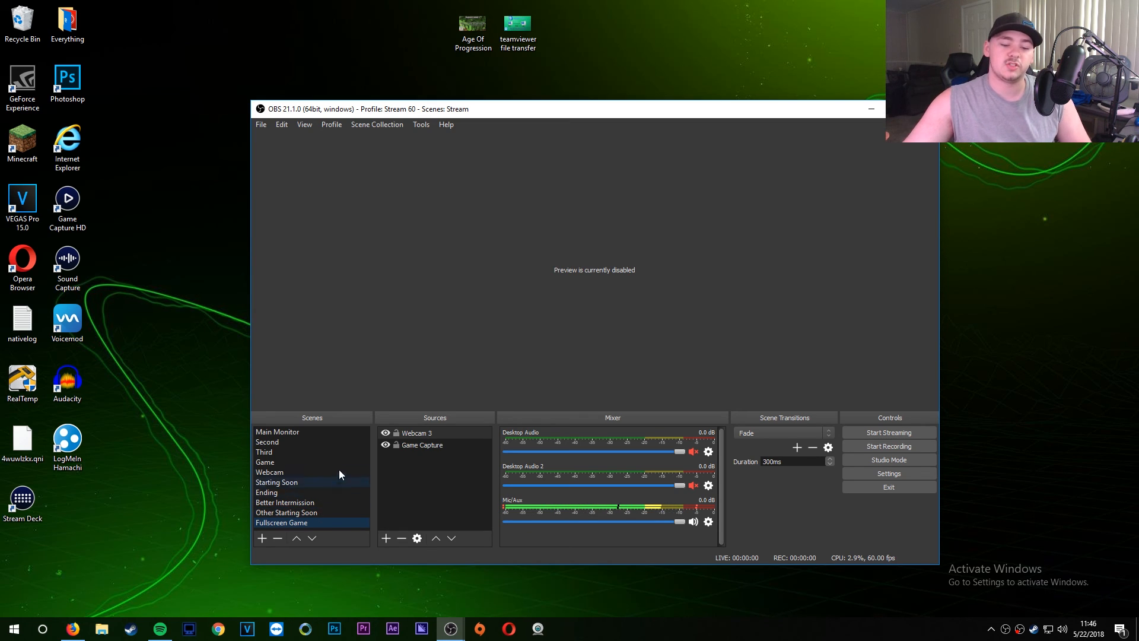
pyautogui.click(323, 431)
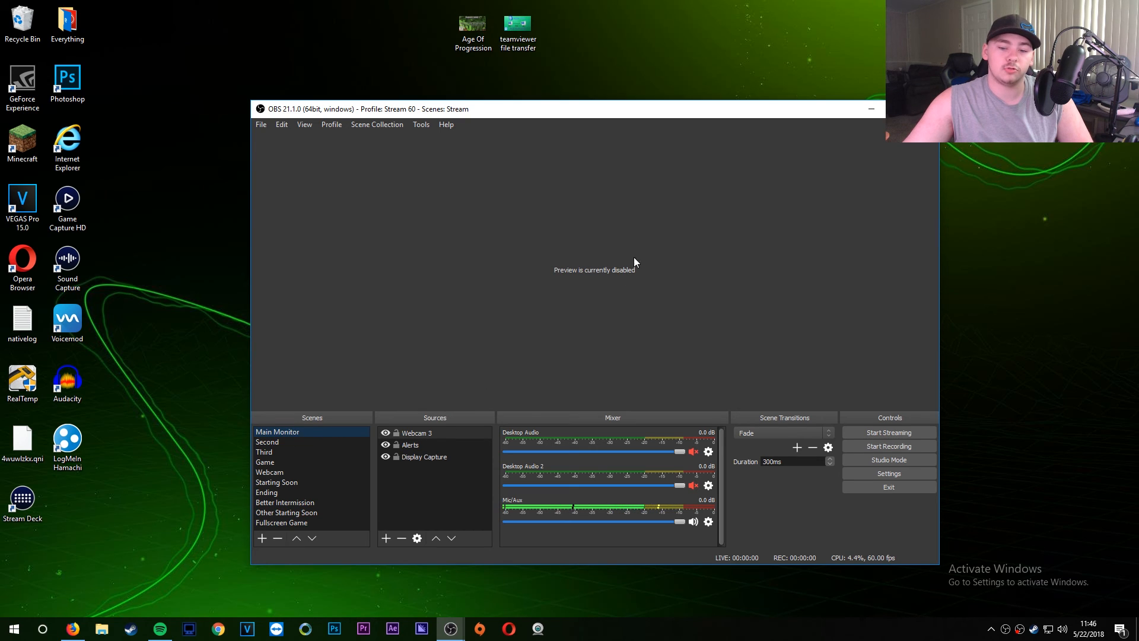
pyautogui.click(304, 522)
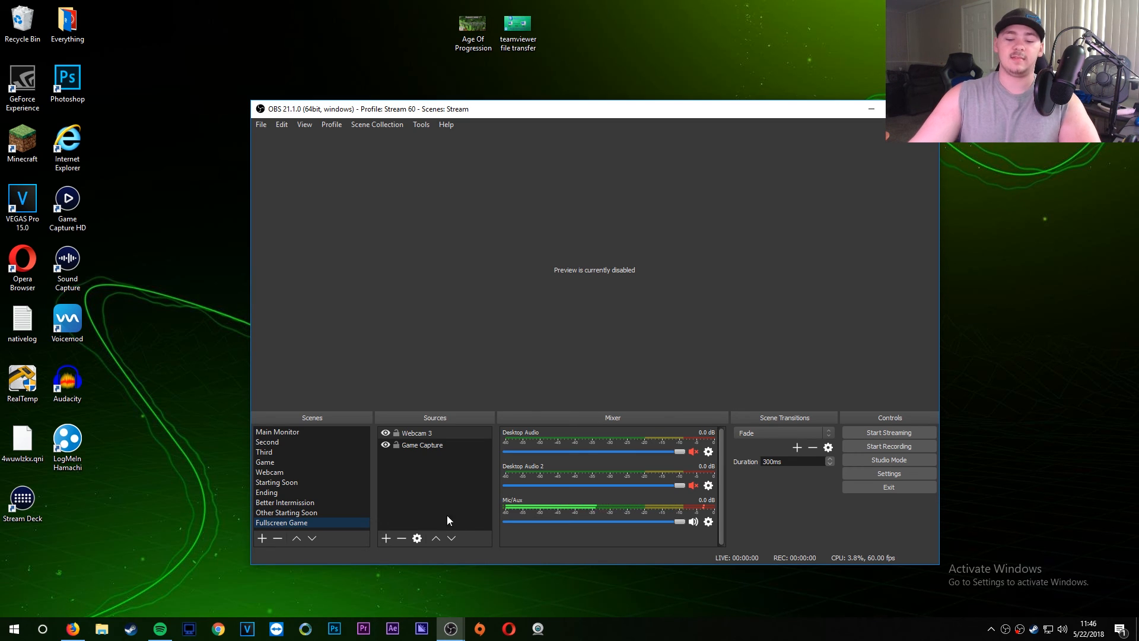
pyautogui.click(314, 473)
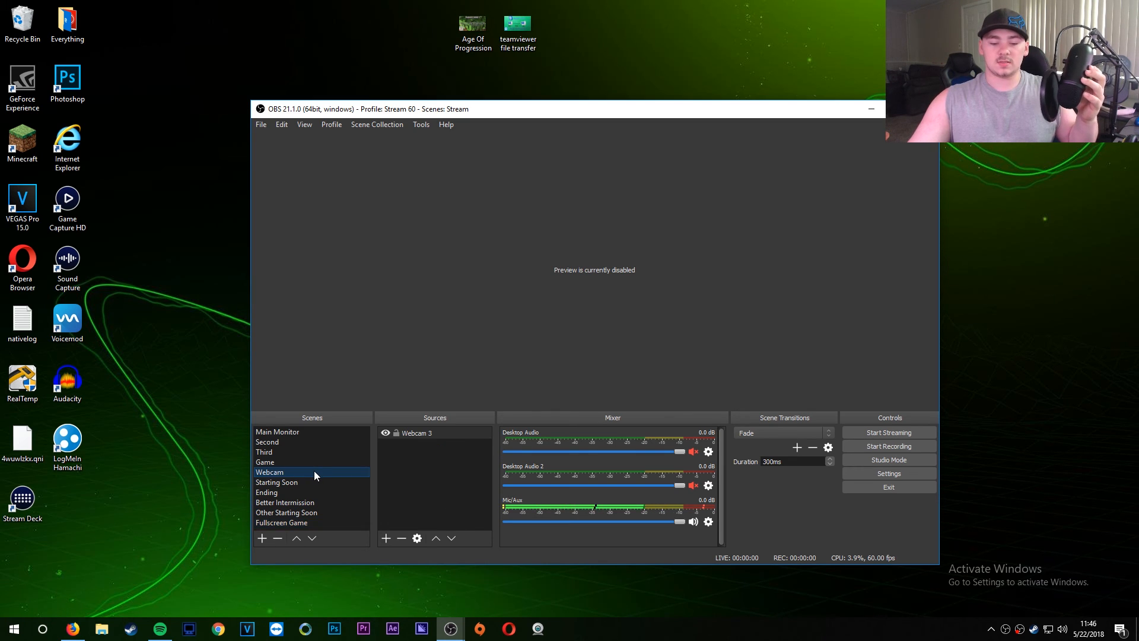
# Review the Stream 60 profile's stream service settings and its streaming output encoder settings.
pyautogui.click(853, 475)
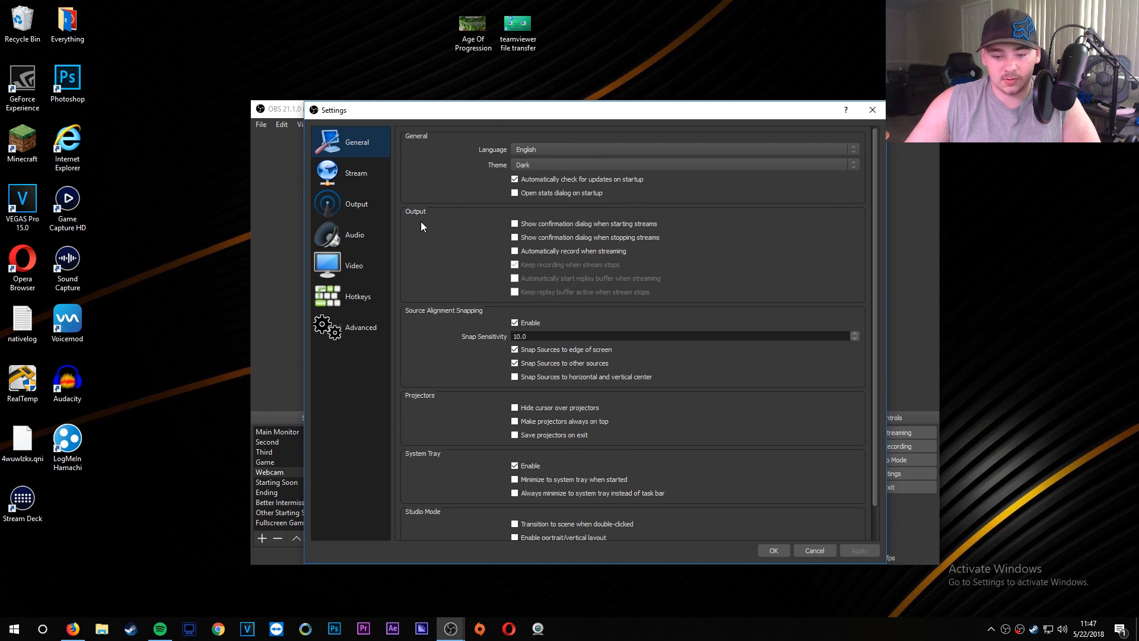
pyautogui.click(380, 175)
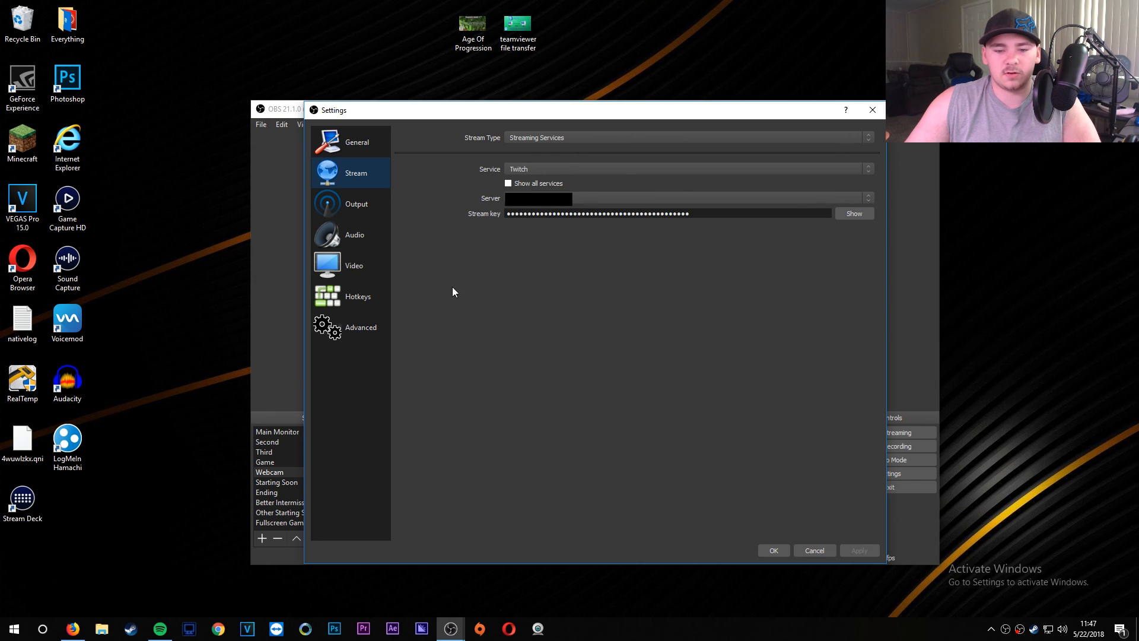
pyautogui.press('Down')
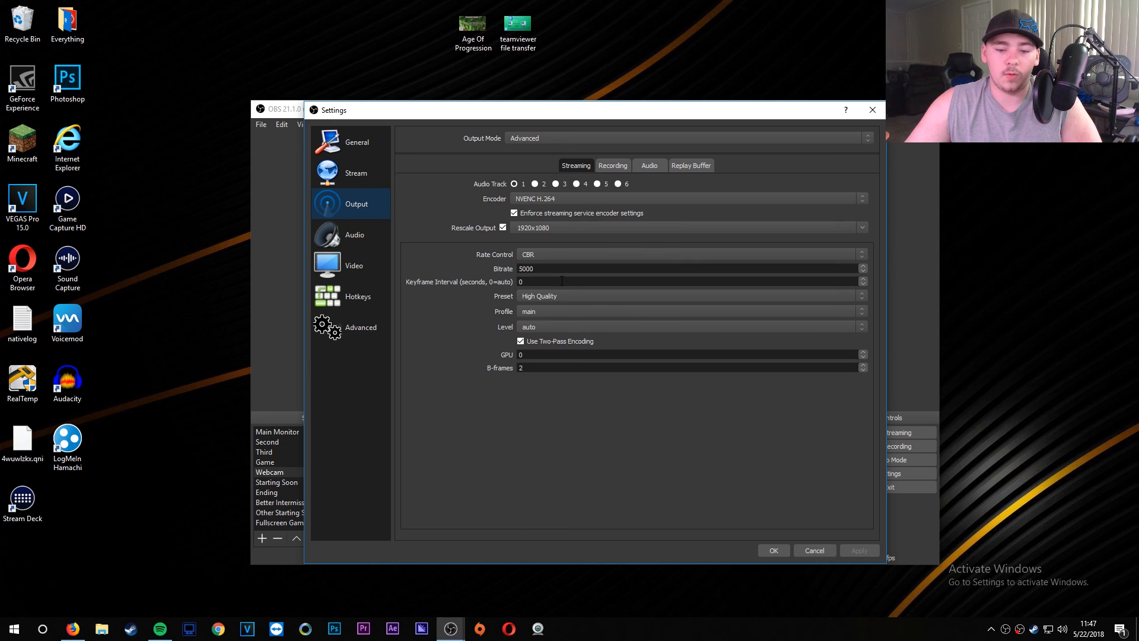
# Switch to the Opera browser and review Twitch's broadcasting guidelines, especially the 1080p 60fps bitrate, keyframe interval and profile specs.
pyautogui.click(511, 634)
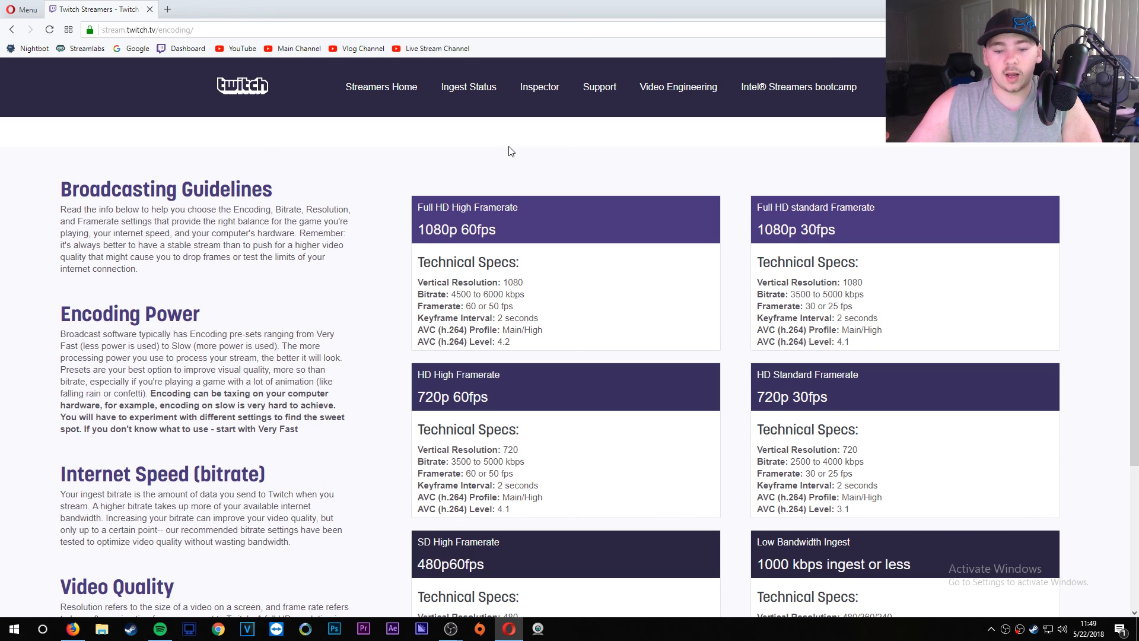
pyautogui.scroll(-1, 468, 269)
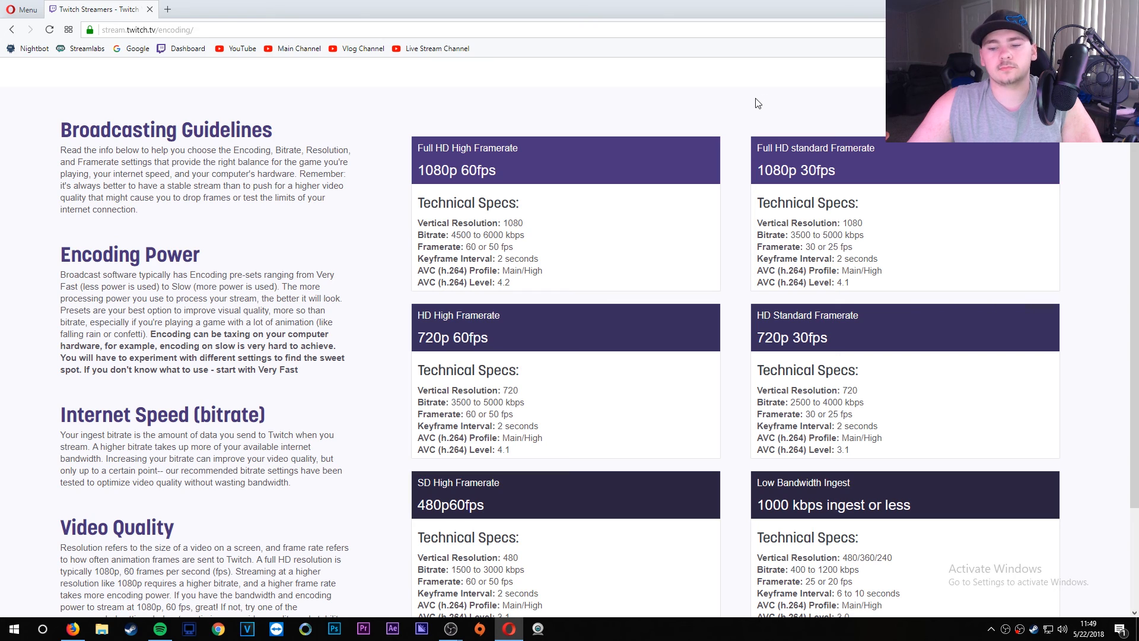
pyautogui.scroll(-1, 756, 98)
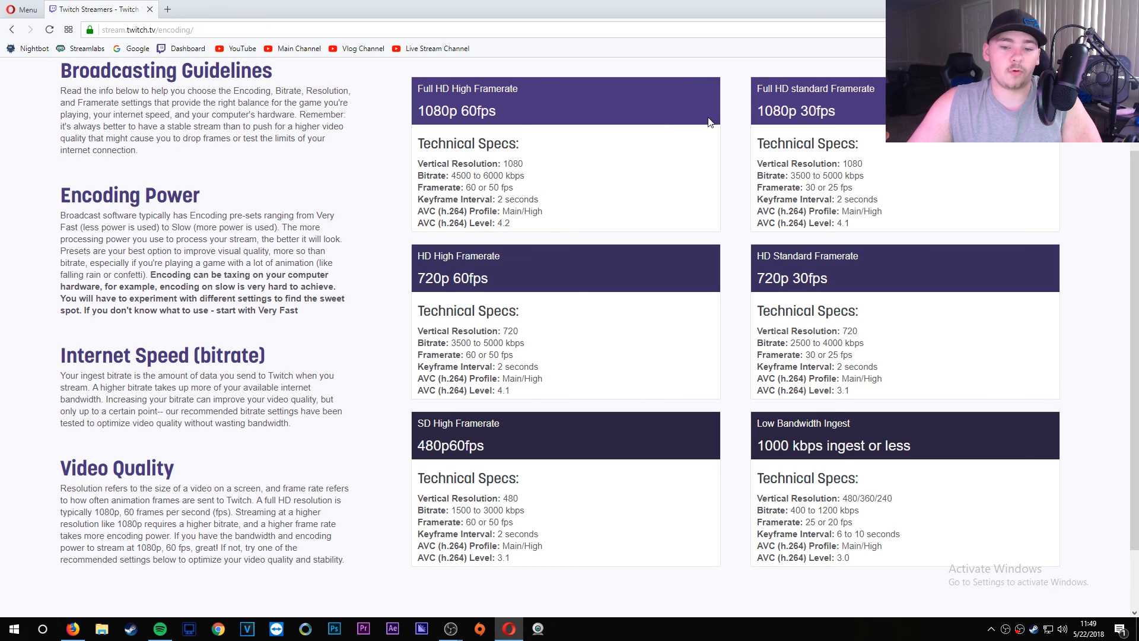
pyautogui.scroll(-1, 715, 121)
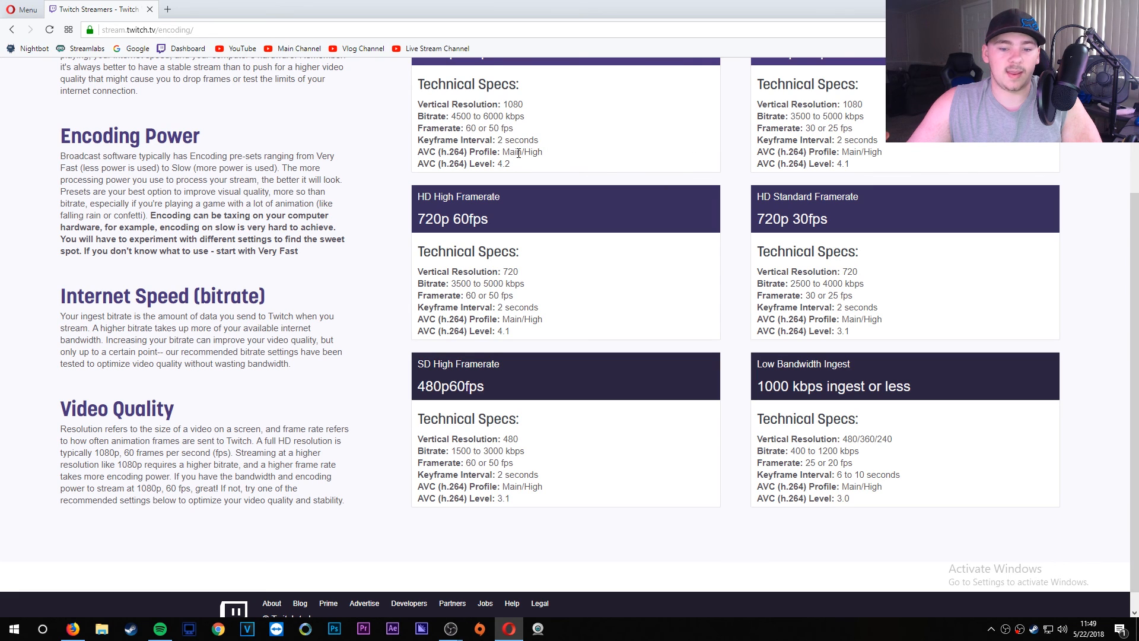
pyautogui.scroll(1, 709, 254)
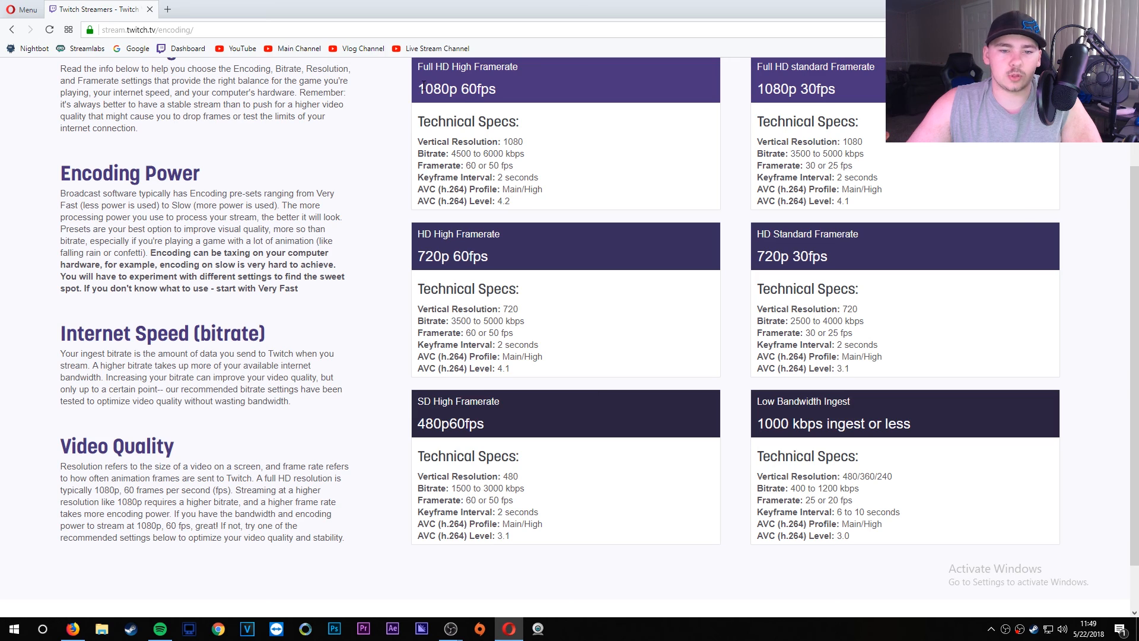
pyautogui.moveTo(419, 89); pyautogui.dragTo(492, 93)
pyautogui.click(505, 100)
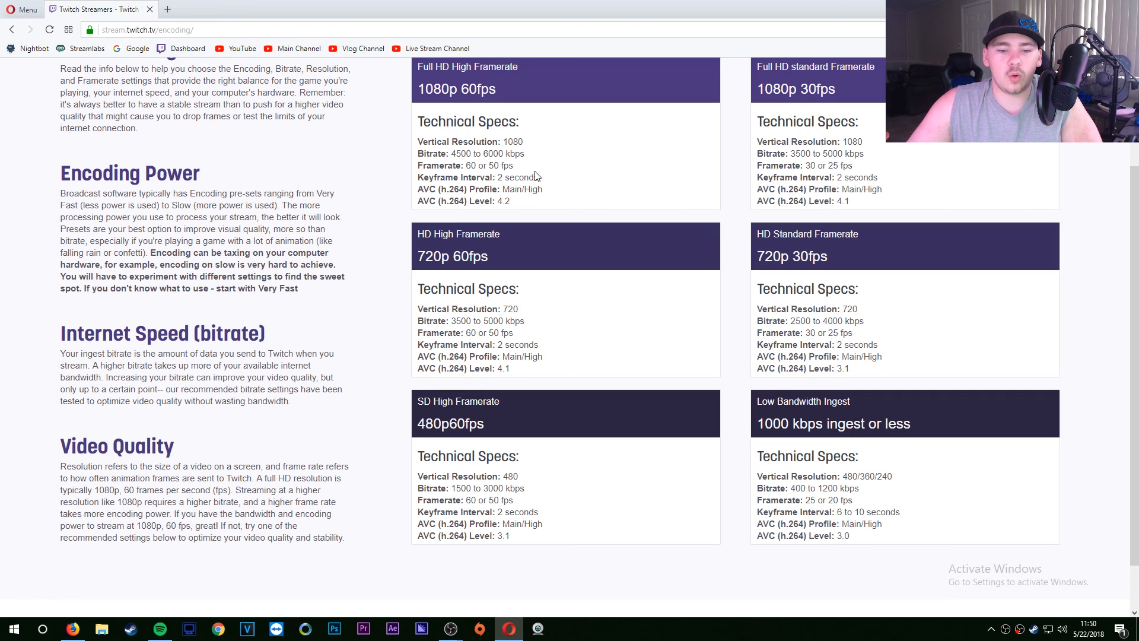
pyautogui.moveTo(554, 197); pyautogui.dragTo(521, 191)
pyautogui.click(521, 191)
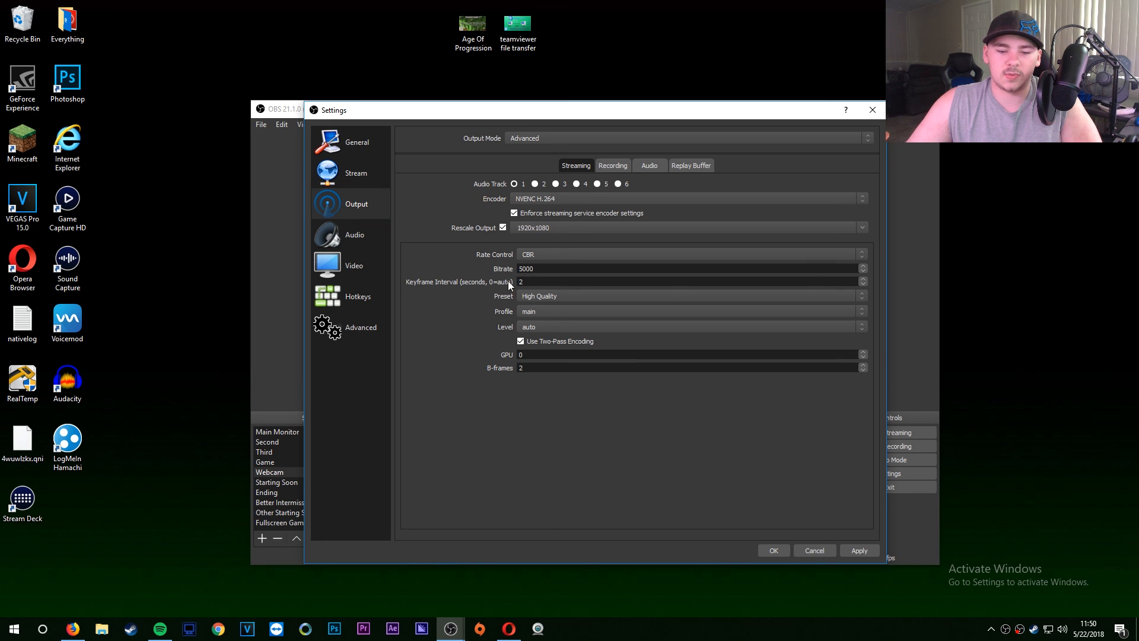
# Look through the streaming encoder's preset options without changing the preset, and bring up the recording output settings.
pyautogui.click(578, 300)
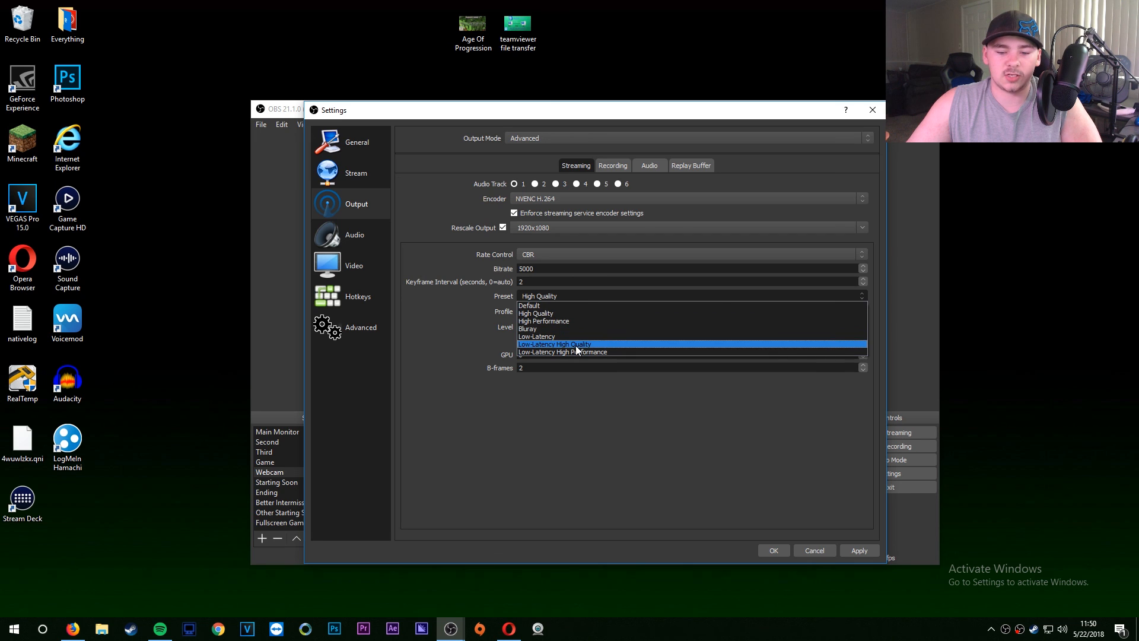
pyautogui.click(475, 296)
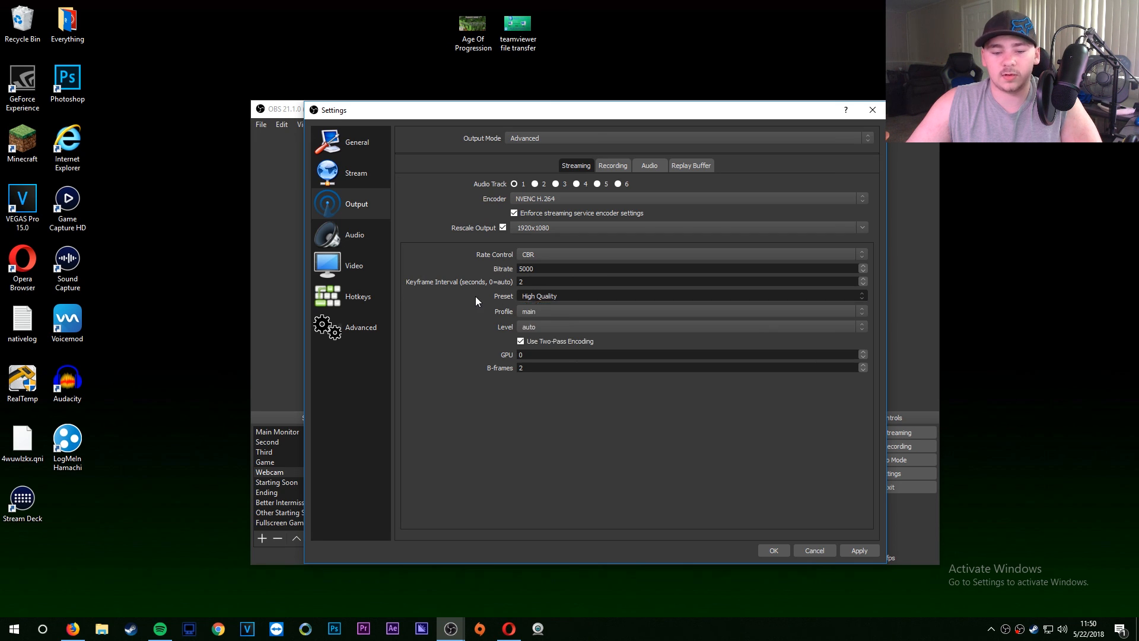
pyautogui.click(613, 165)
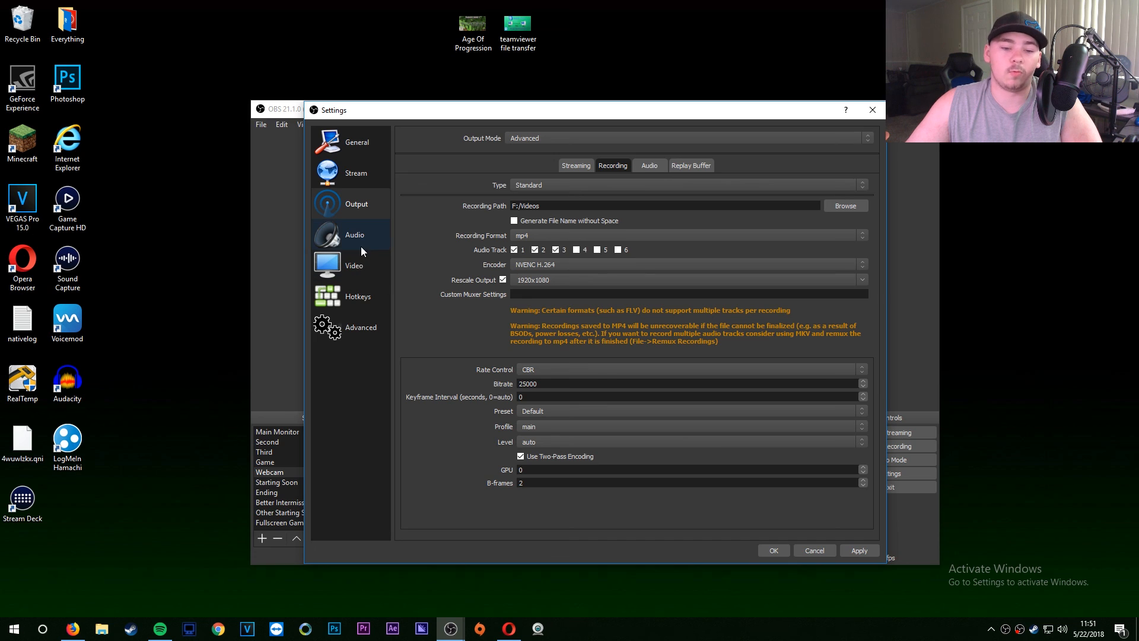
# Review the video settings, the streaming, recording and scene hotkeys, and the advanced settings.
pyautogui.click(359, 262)
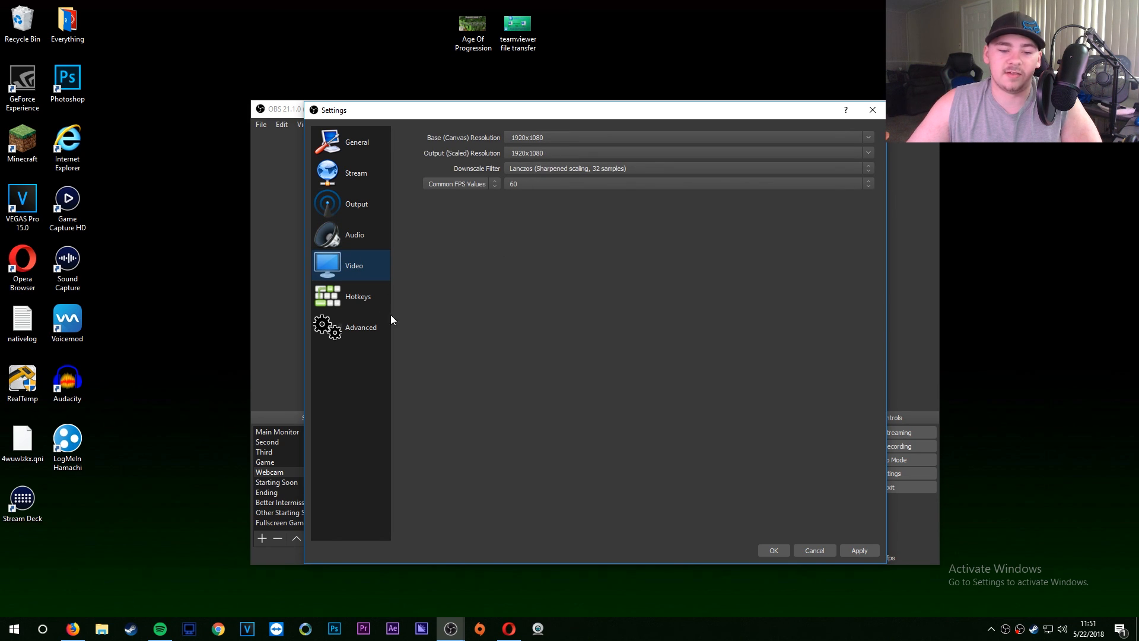
pyautogui.click(358, 299)
pyautogui.scroll(-3, 457, 258)
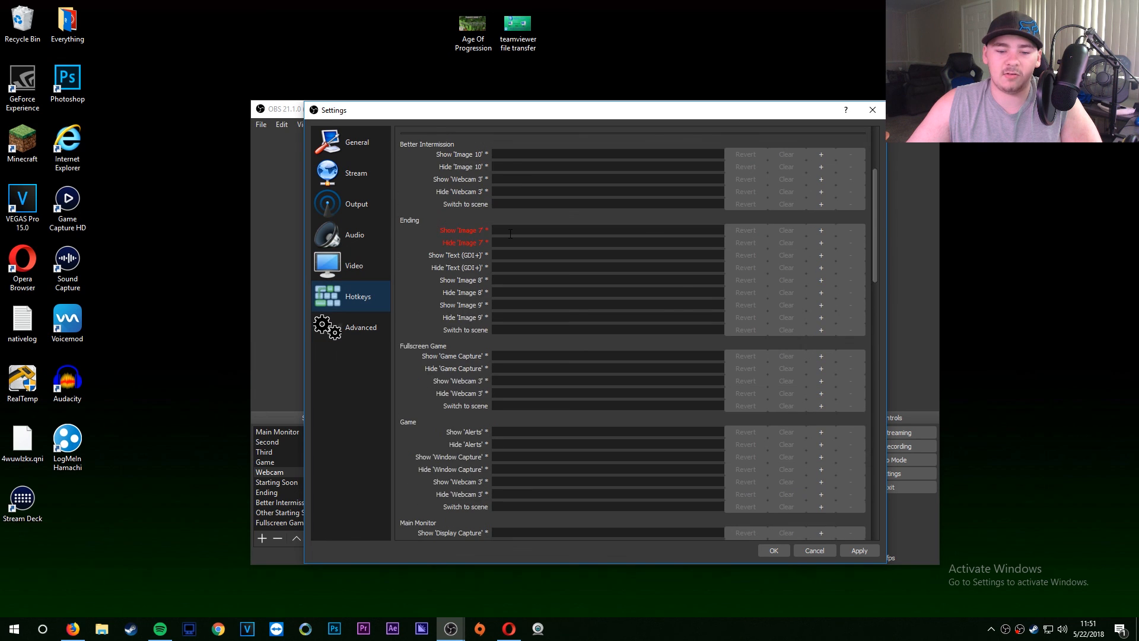
pyautogui.scroll(3, 500, 234)
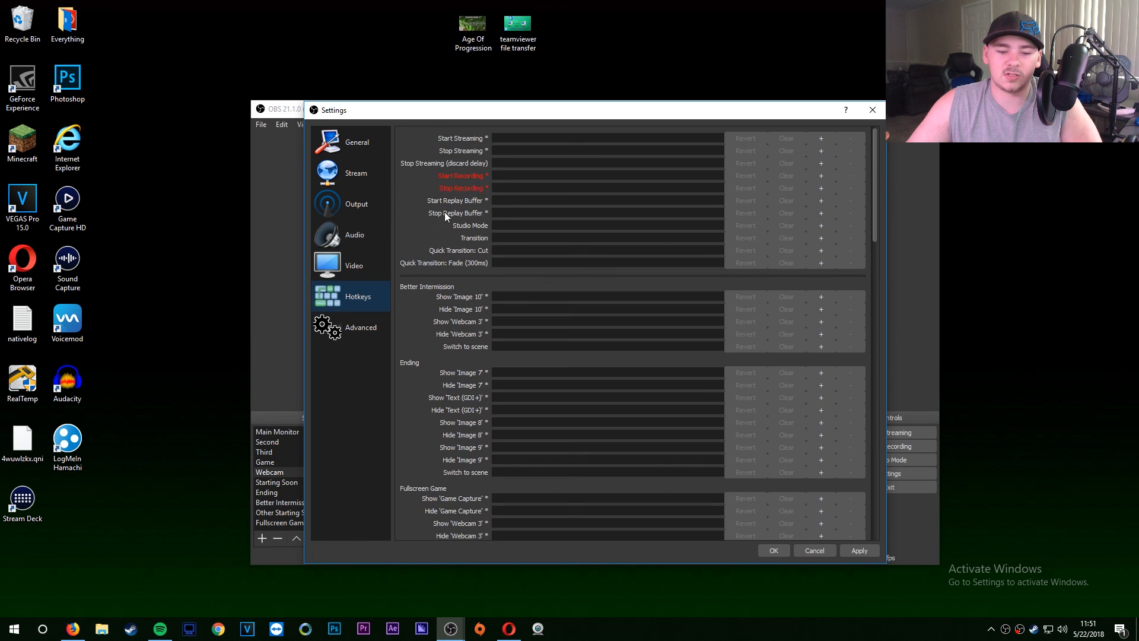
pyautogui.click(351, 323)
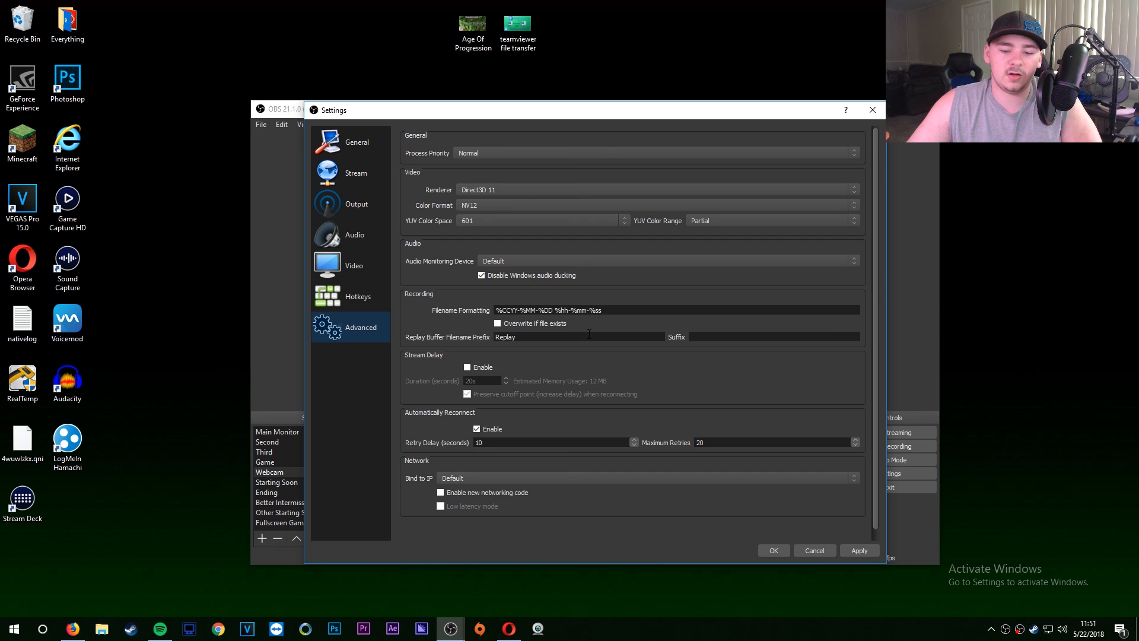
# Recheck the general, audio and recording output settings and save the settings changes.
pyautogui.click(356, 142)
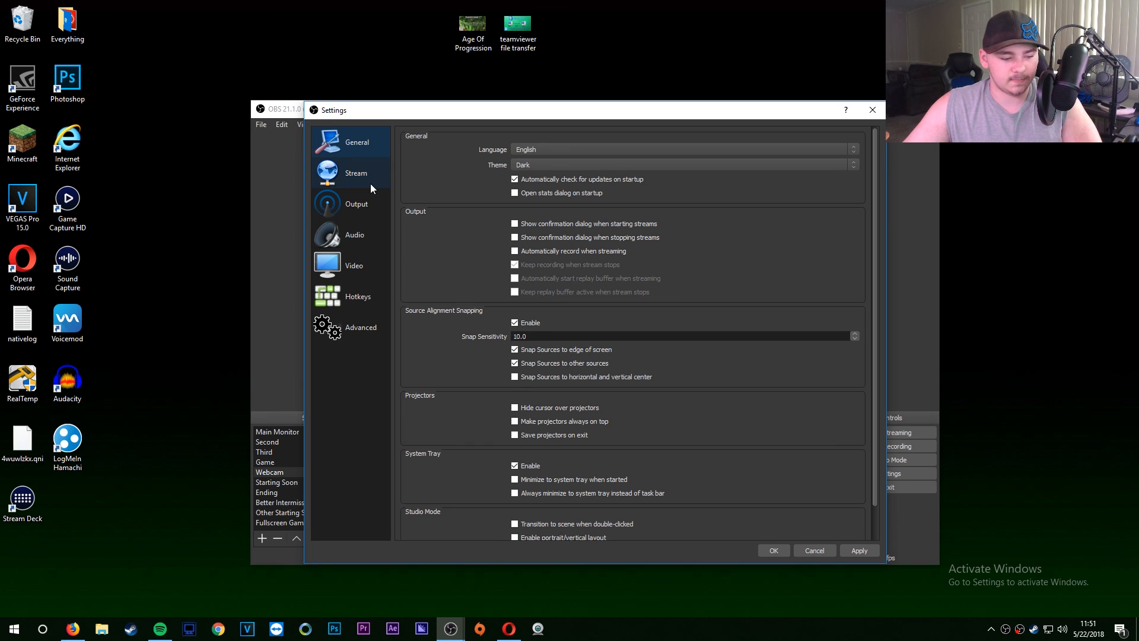
pyautogui.click(354, 235)
pyautogui.click(350, 207)
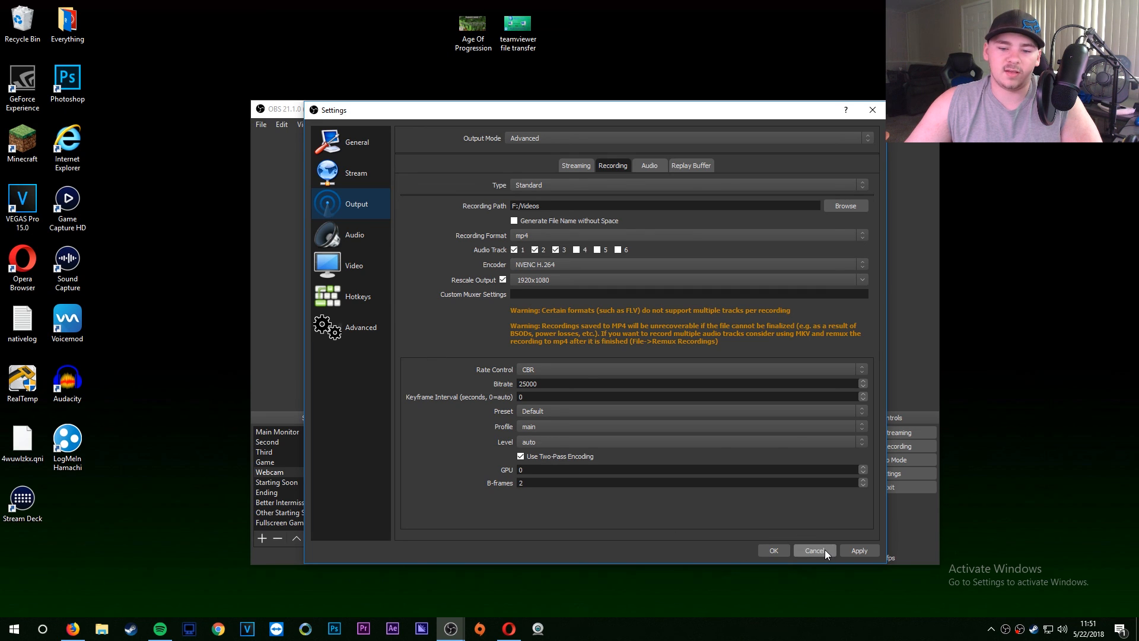
pyautogui.click(768, 548)
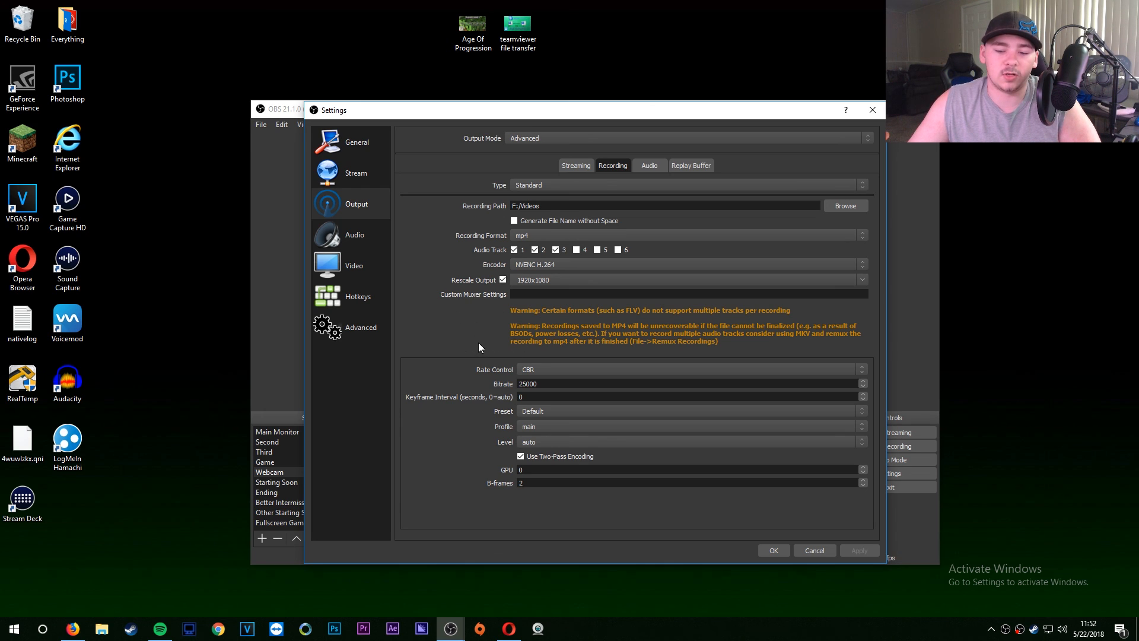
pyautogui.click(772, 550)
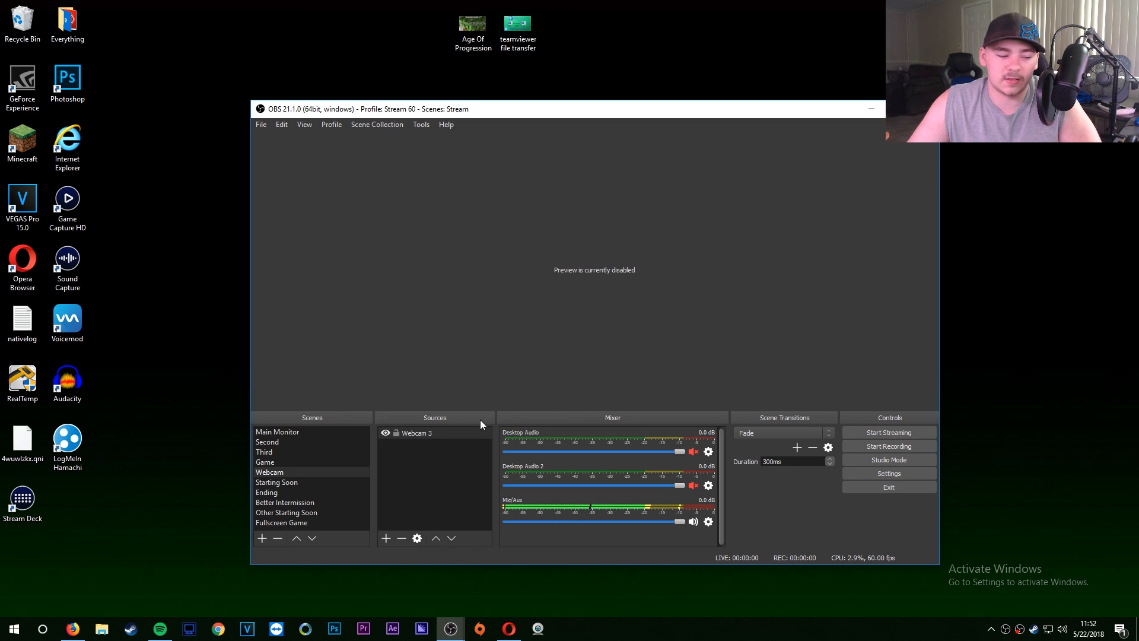
# Look over the available profiles and scene collections, and load the Everything scene collection.
pyautogui.click(329, 127)
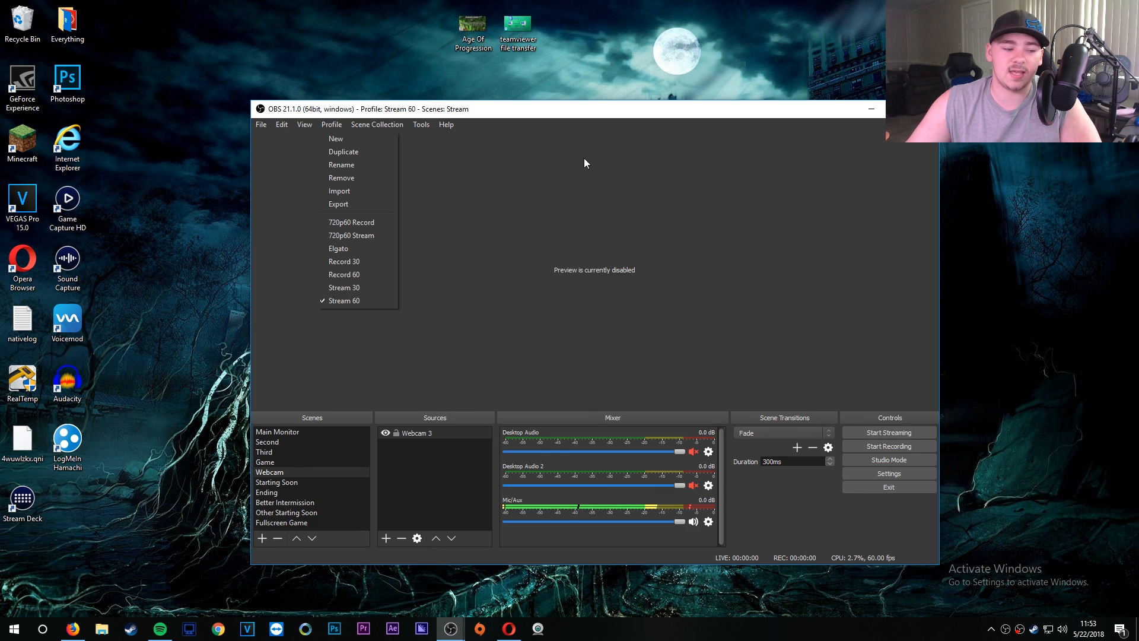
pyautogui.moveTo(377, 125)
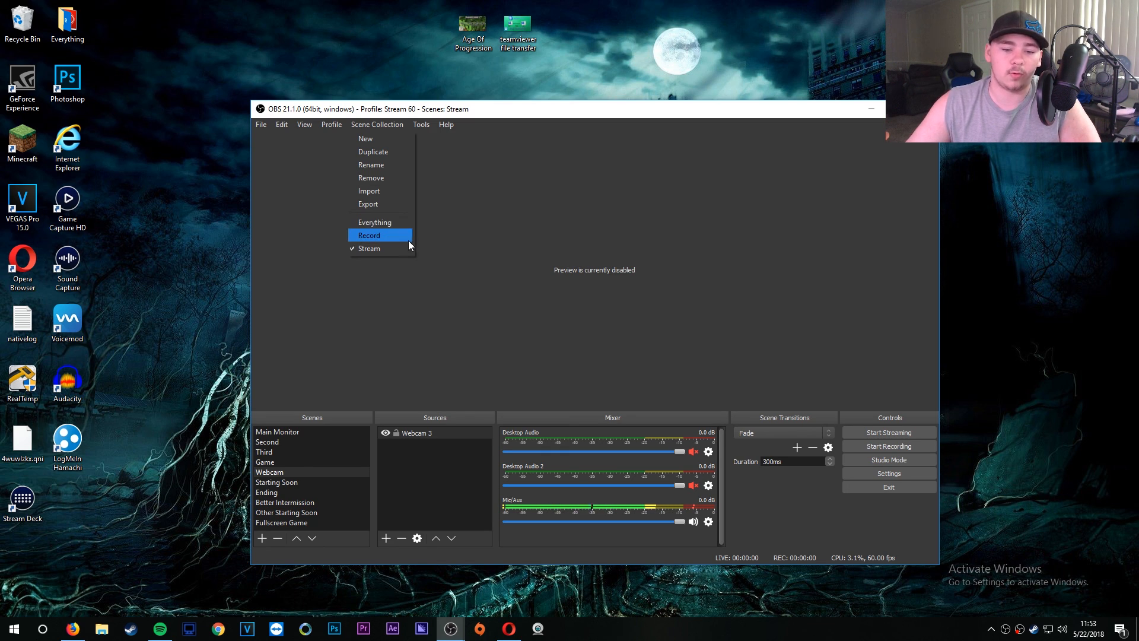
pyautogui.click(455, 283)
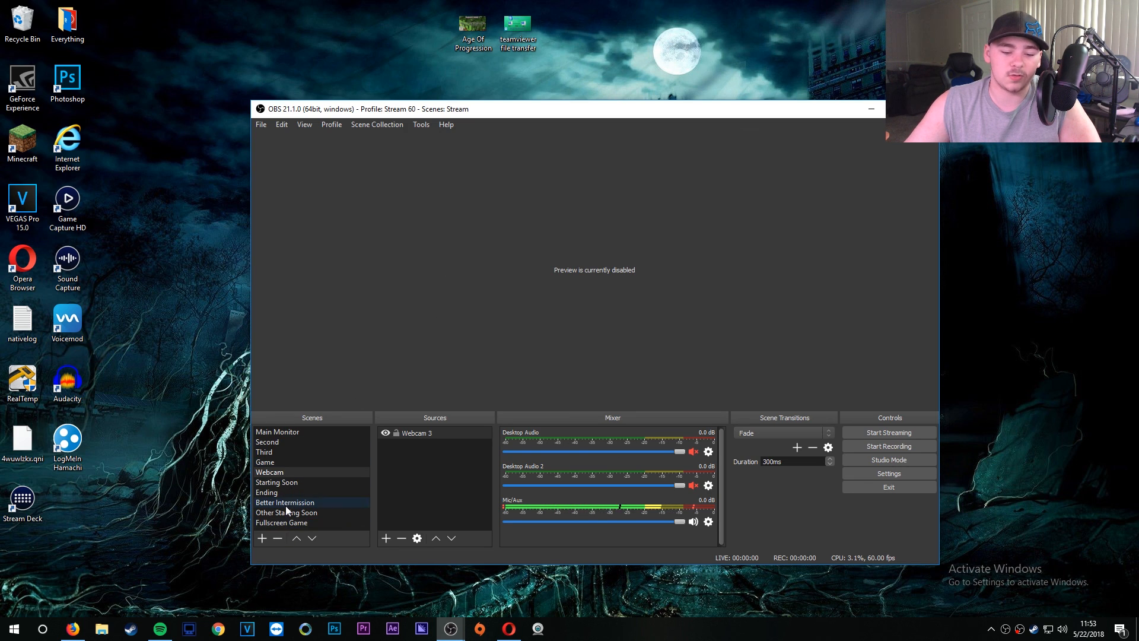
pyautogui.click(377, 125)
pyautogui.press('Escape')
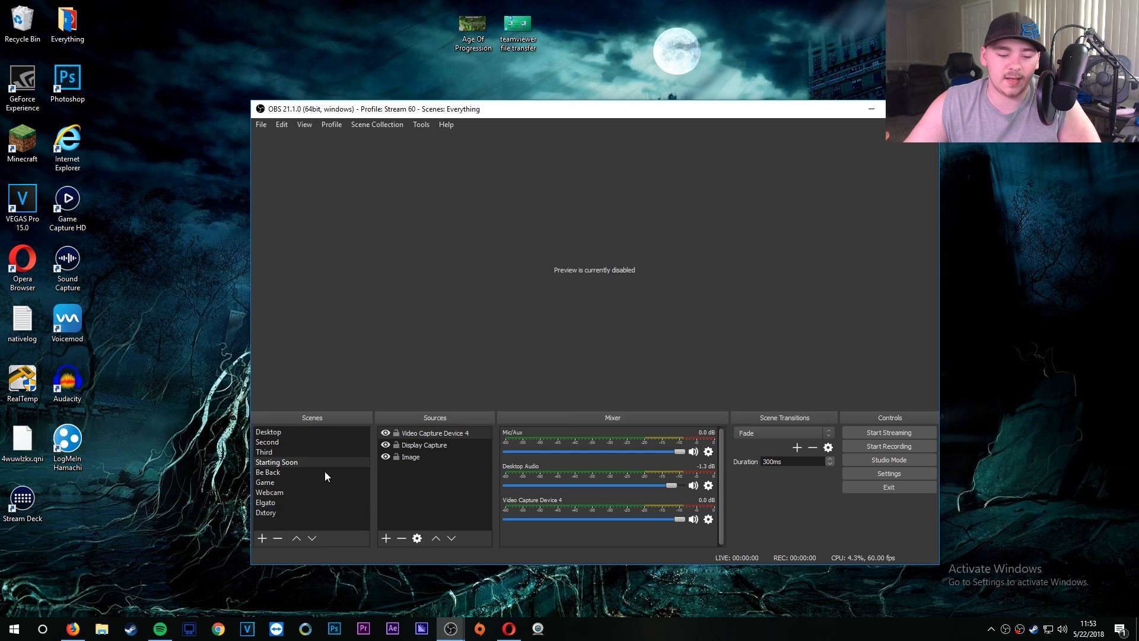
# Switch to the Record scene collection and activate the Record 60 profile.
pyautogui.click(375, 124)
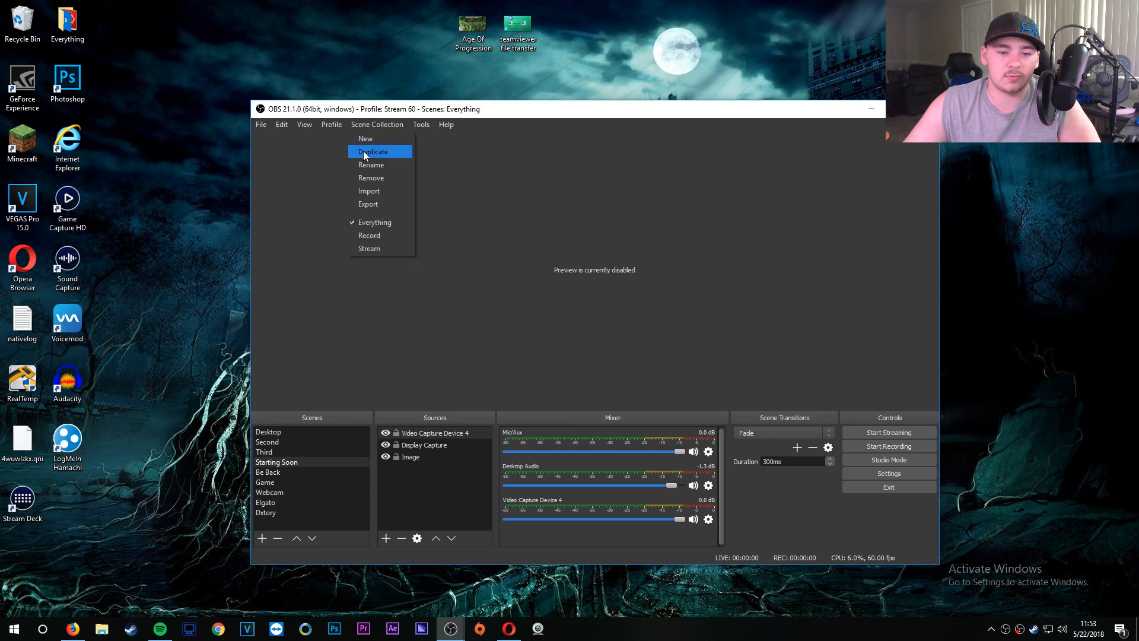
pyautogui.click(366, 239)
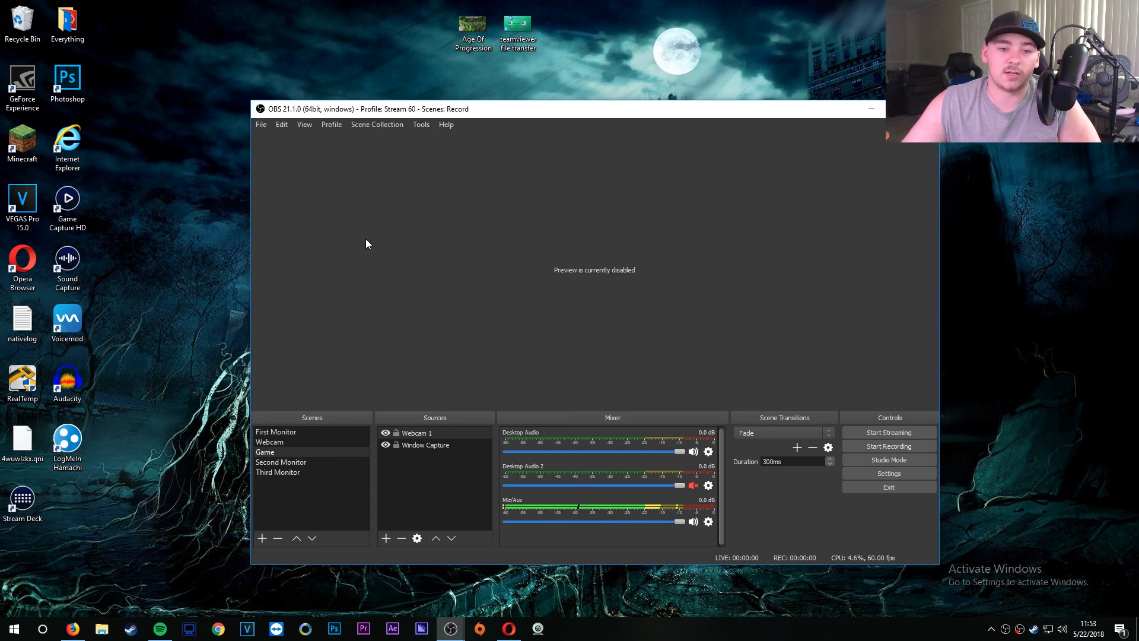
pyautogui.click(332, 124)
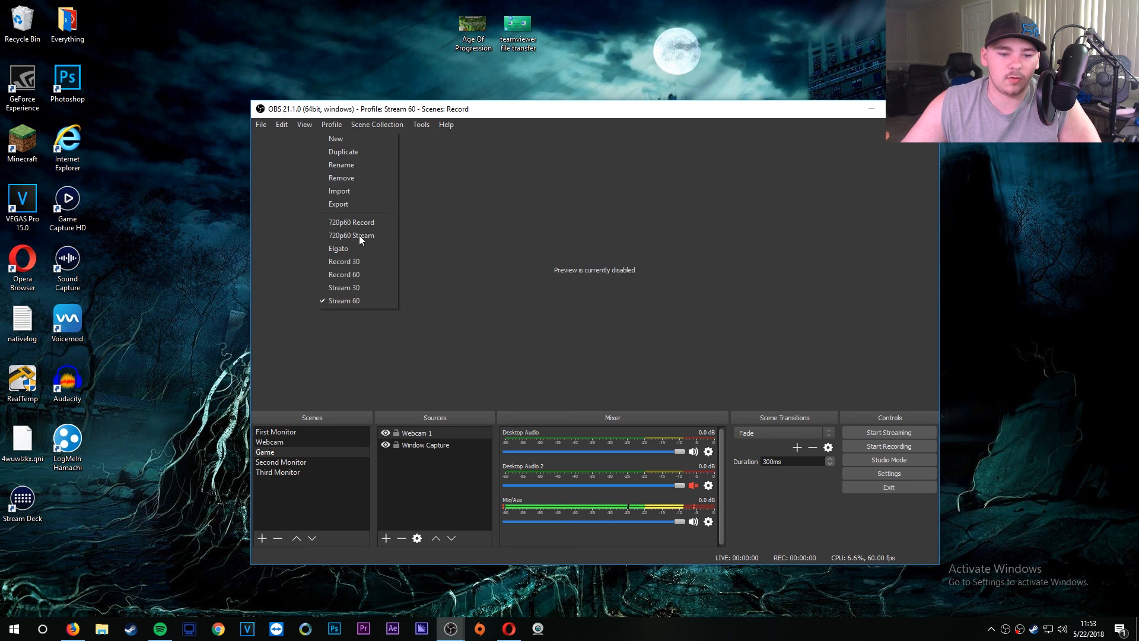
pyautogui.click(369, 274)
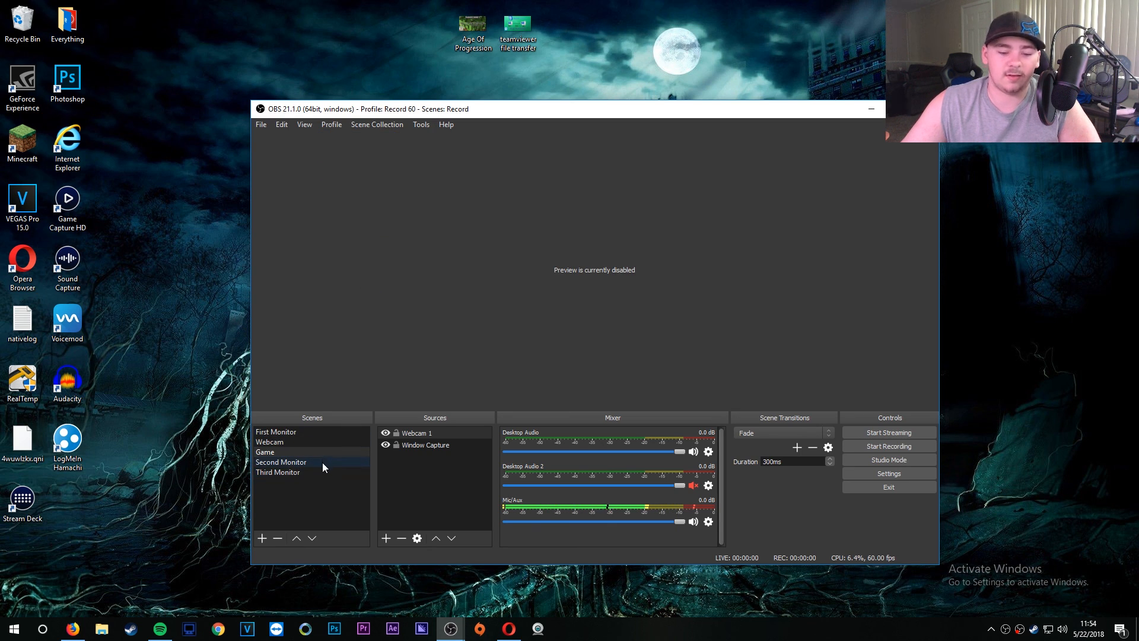